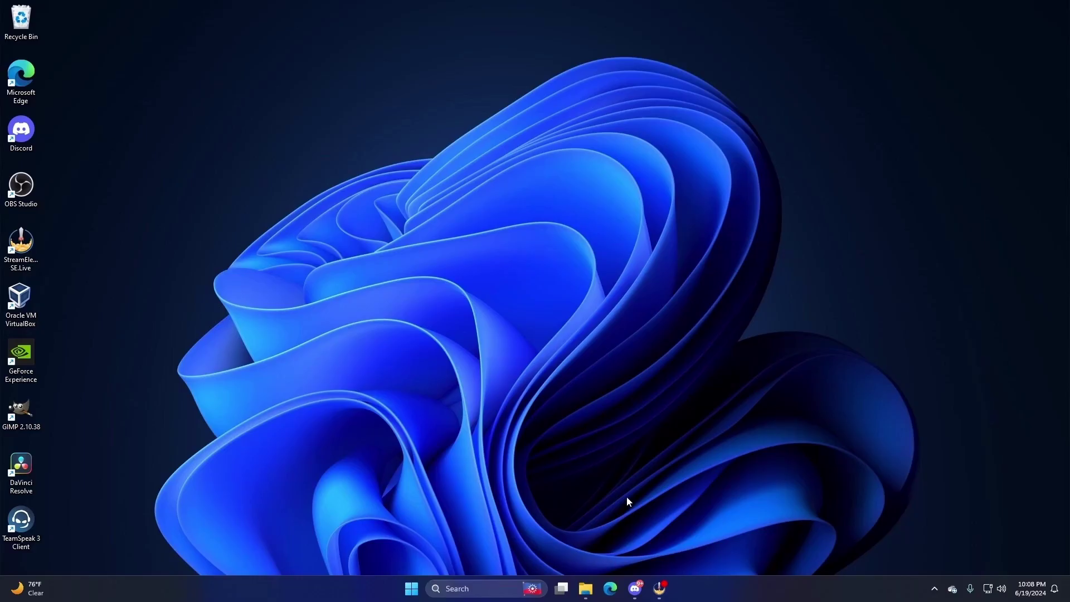
- Open the Internet Explorer folder inside Program Files (x86) in File Explorer
click(586, 588)
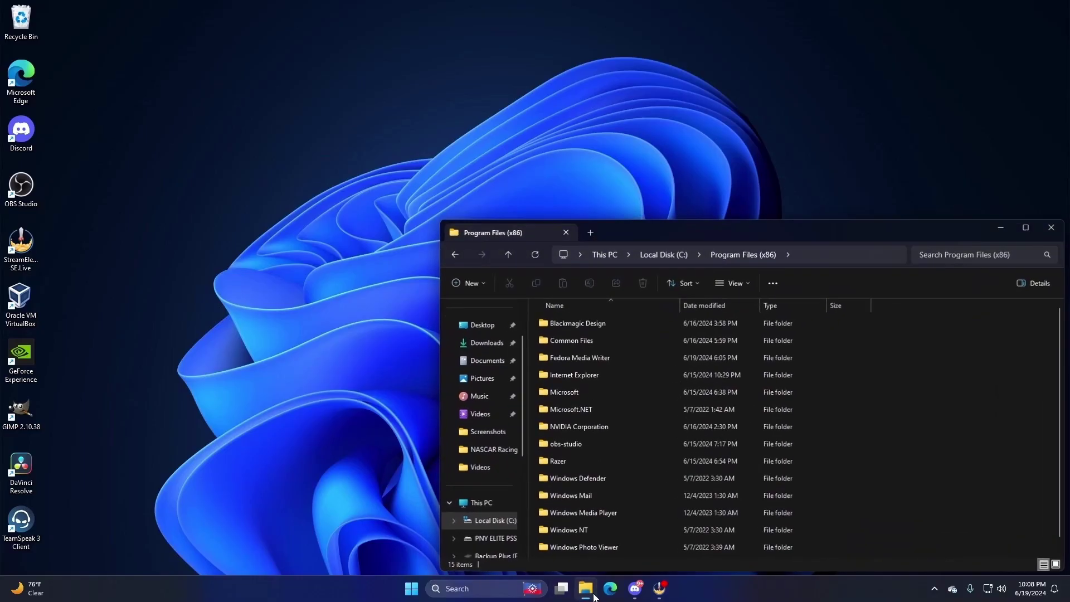
double_click(597, 373)
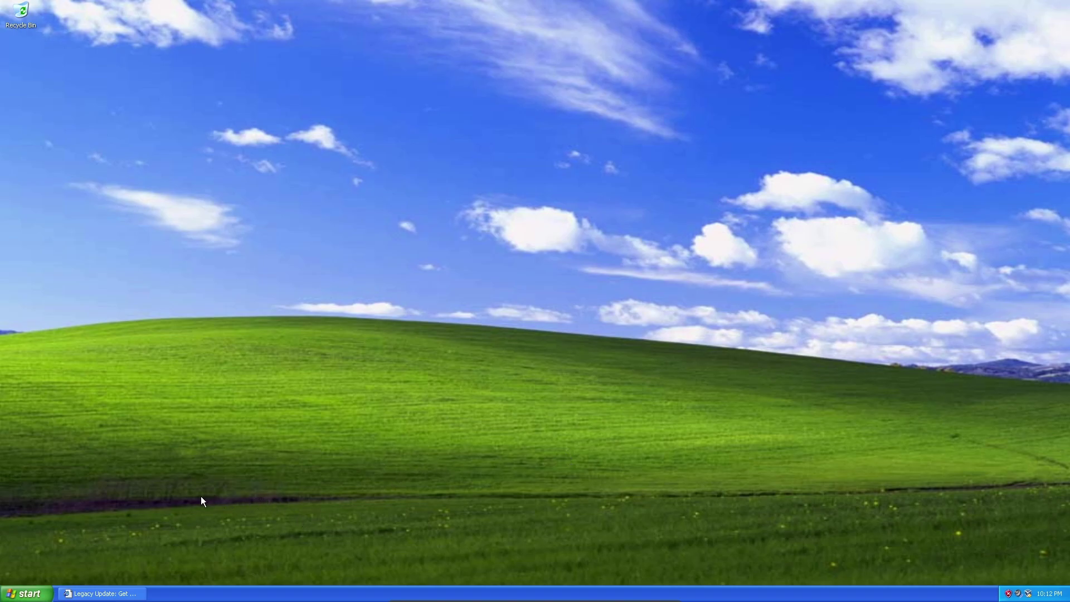
- Download the LegacyUpdate-1.10.exe installer from the Legacy Update site and save it to the XP desktop
click(103, 593)
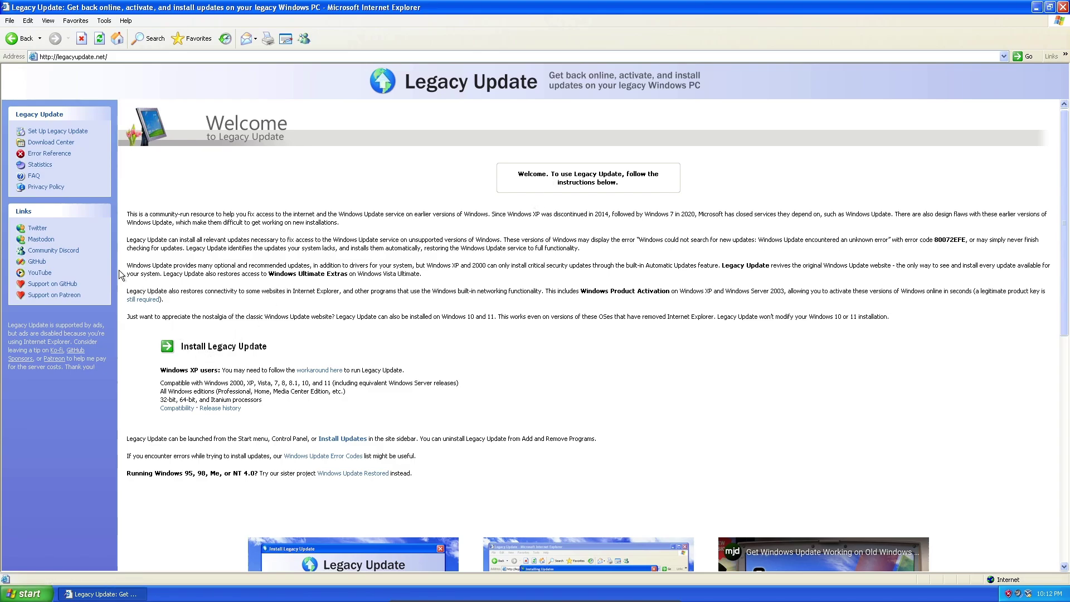
click(168, 350)
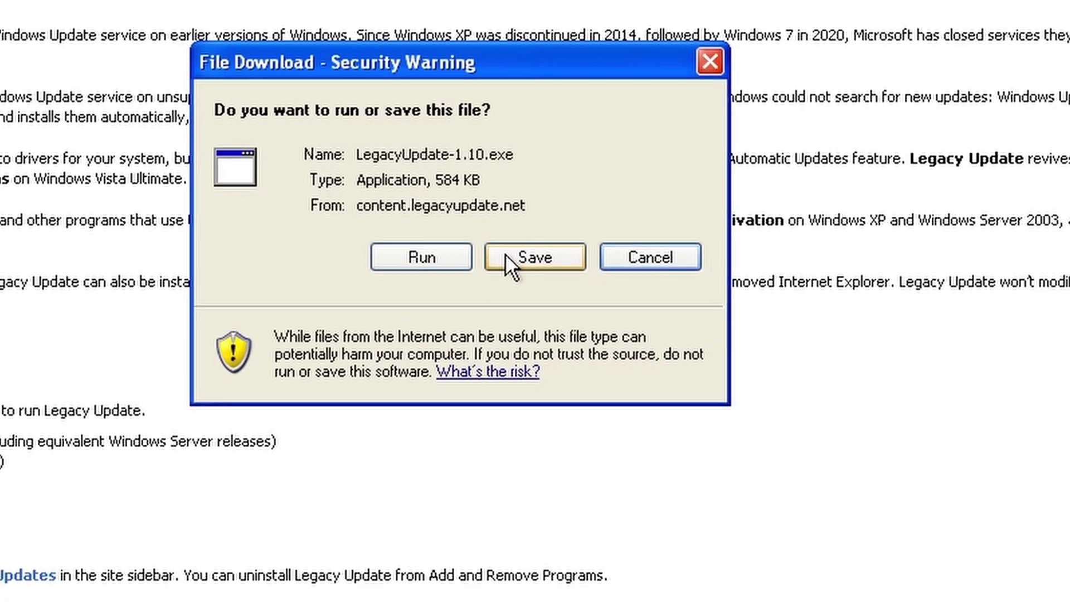
click(506, 255)
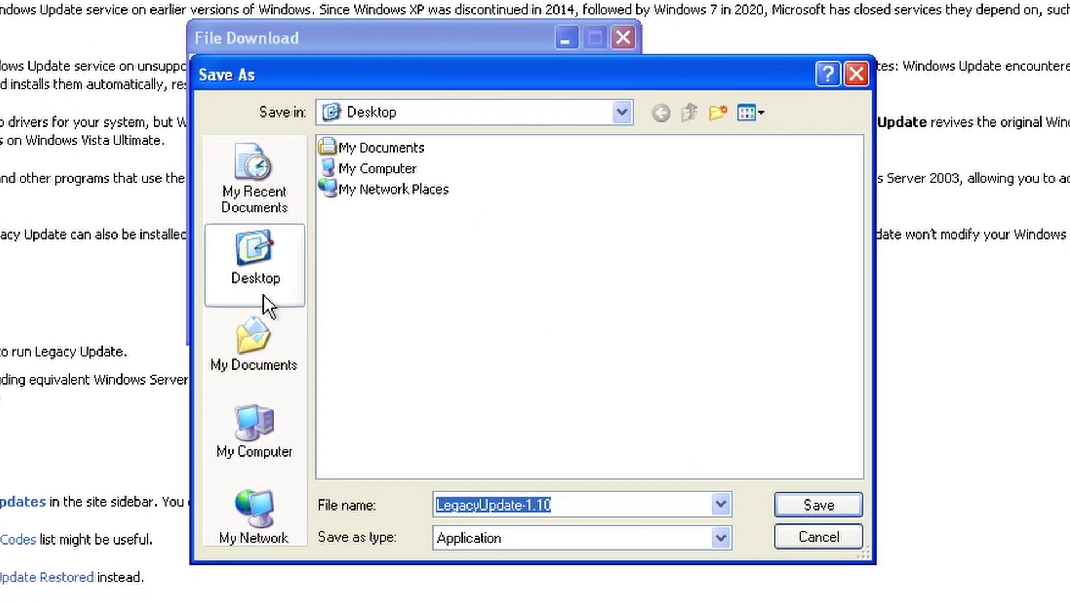
click(797, 504)
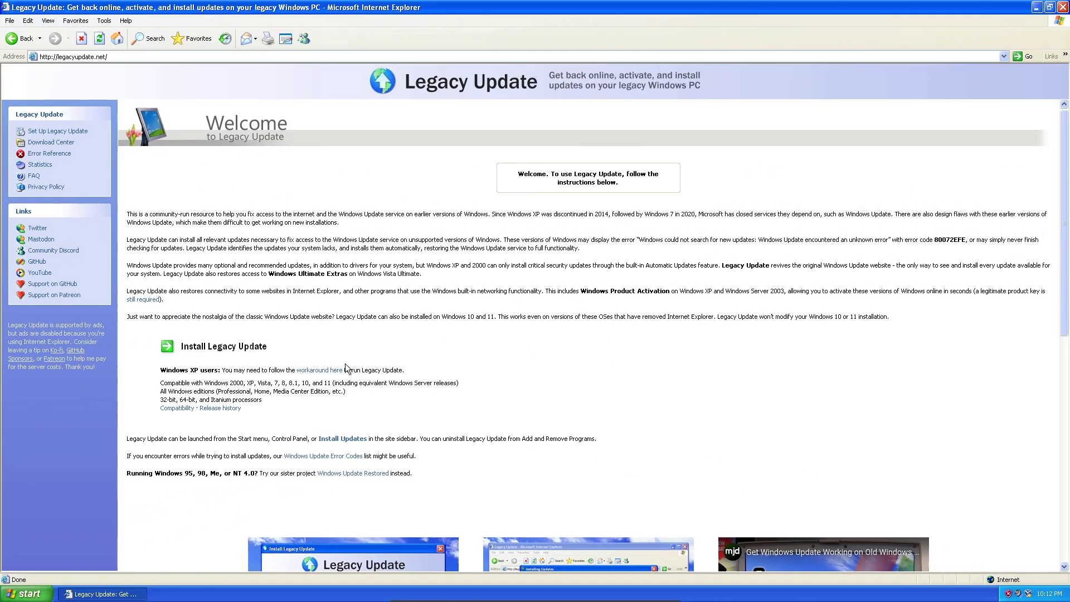
- Open the Windows XP workaround page, then unblock LegacyUpdate-1.10 in its file Properties
click(313, 370)
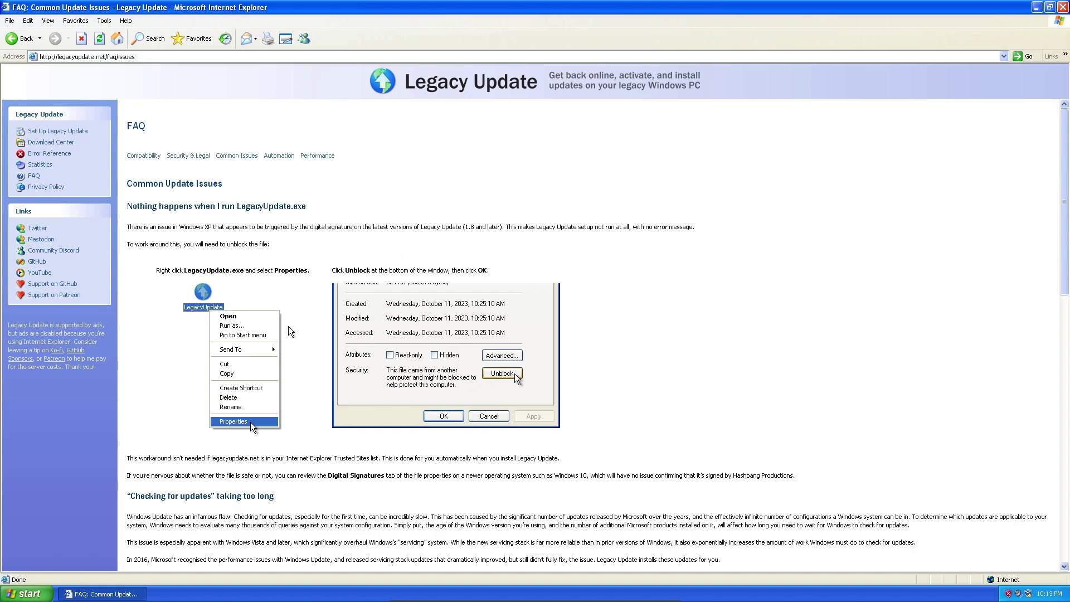
click(1036, 7)
right_click(28, 57)
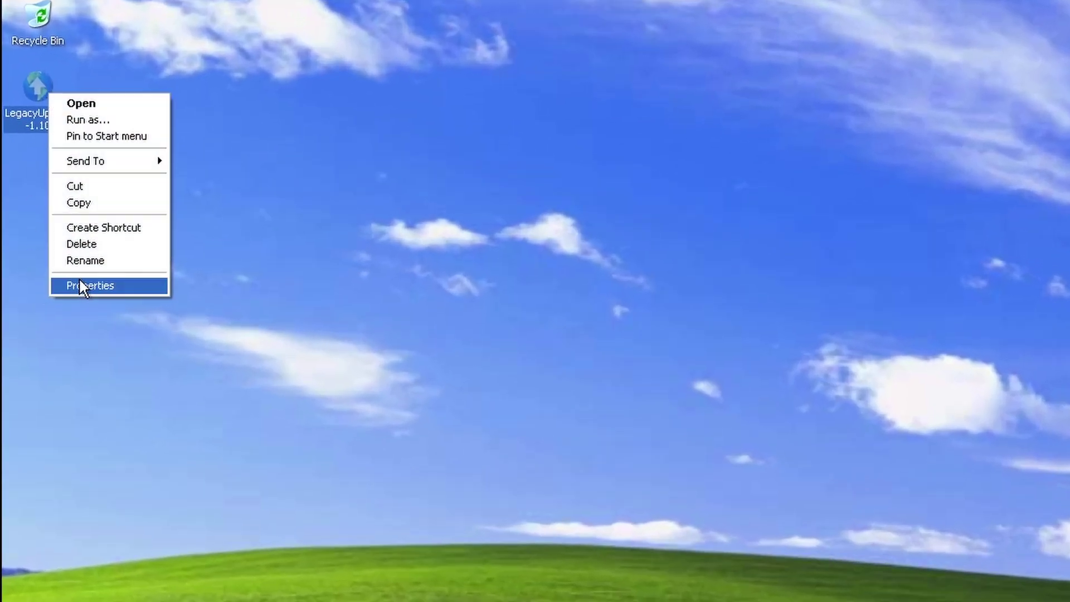
click(70, 231)
click(333, 496)
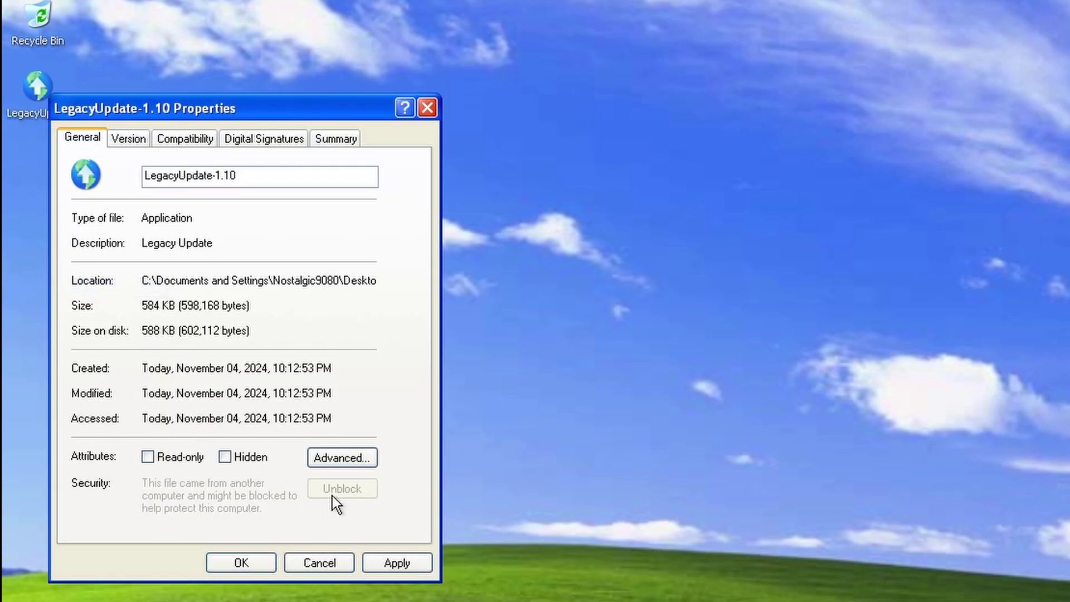
click(241, 562)
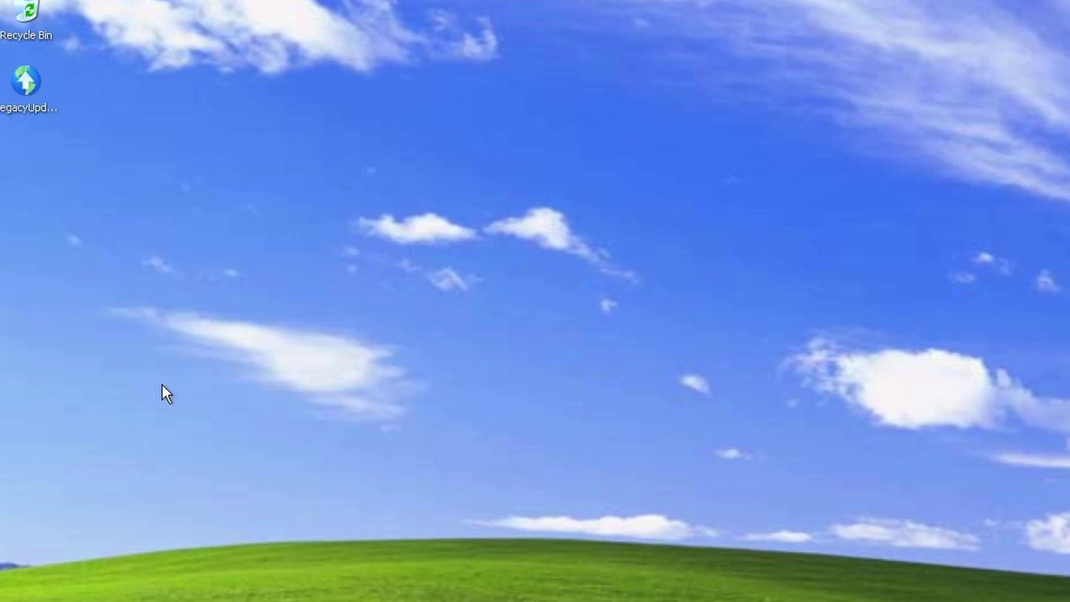
- Run LegacyUpdate-1.10 and install it with the default components, including the root certificates update
double_click(25, 81)
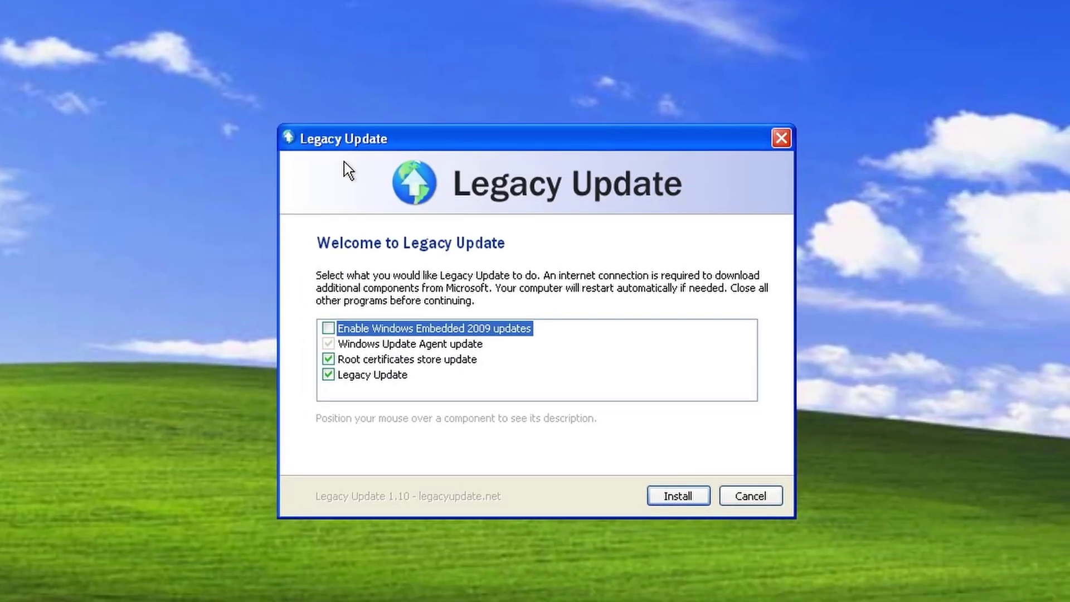
mouse_move(408, 324)
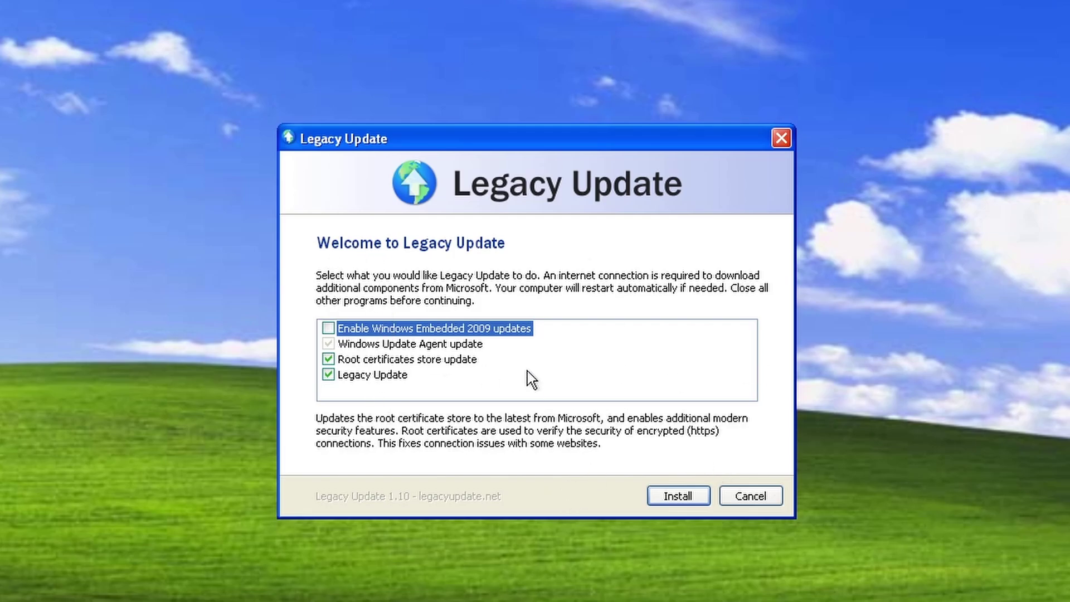
mouse_move(326, 333)
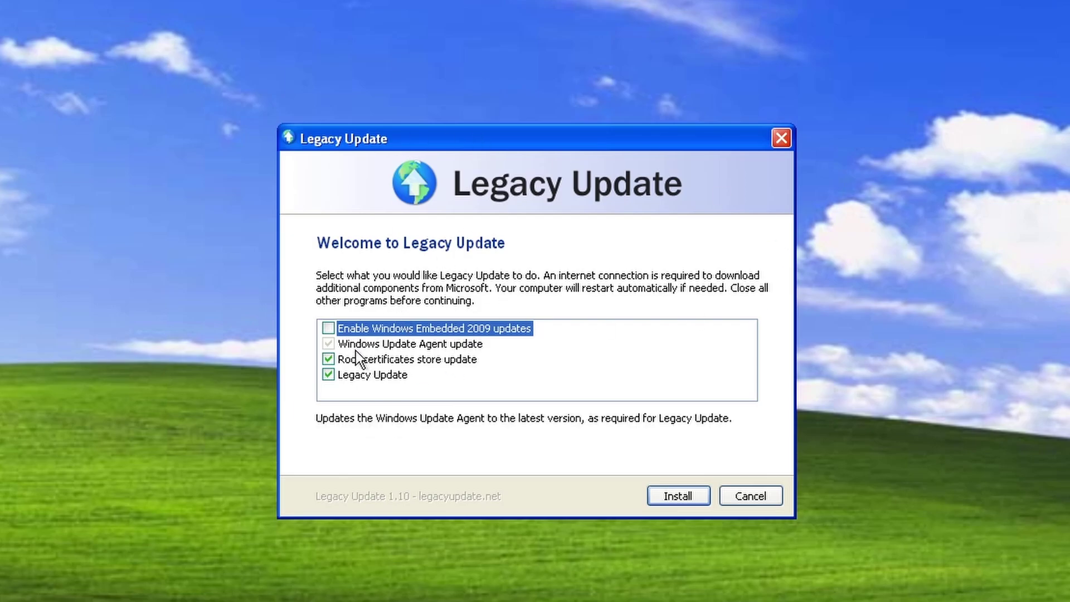
click(660, 496)
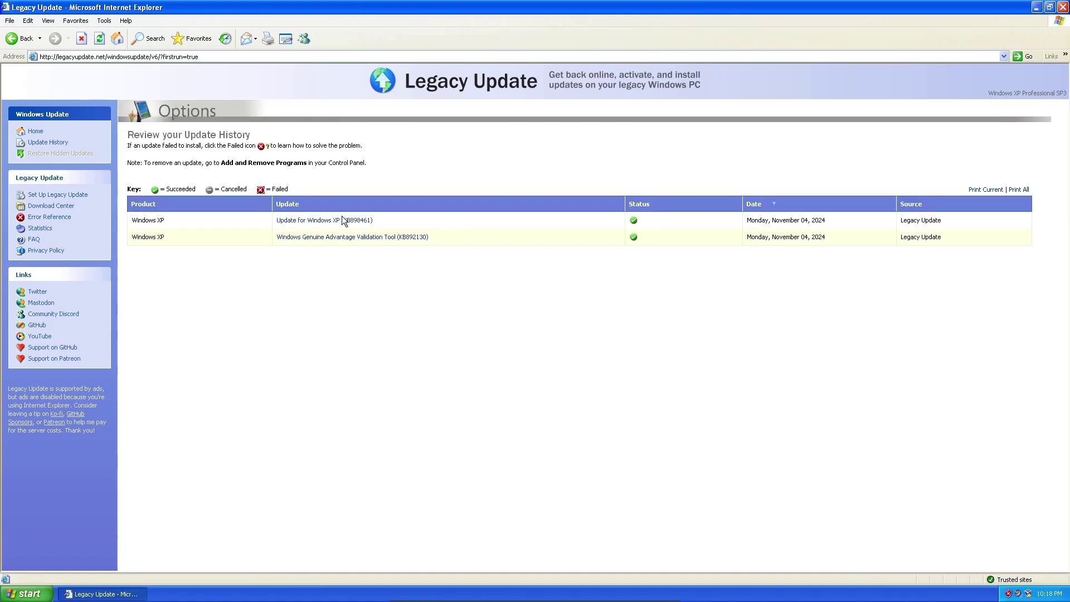
- View the KB898461 and KB892130 update details, then go back to the installation results page
click(342, 217)
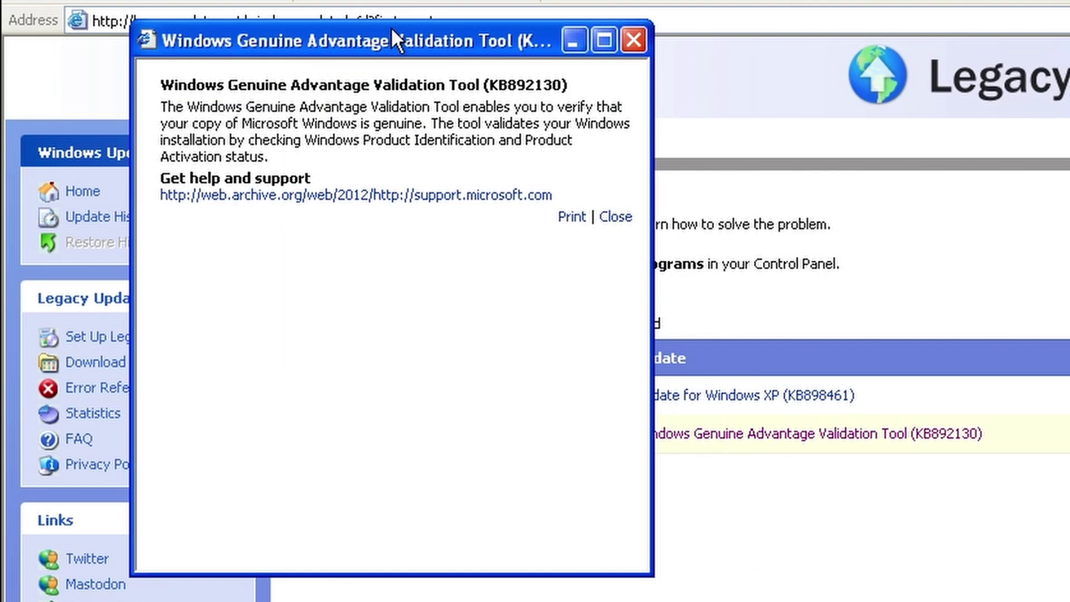
drag(392, 30, 495, 92)
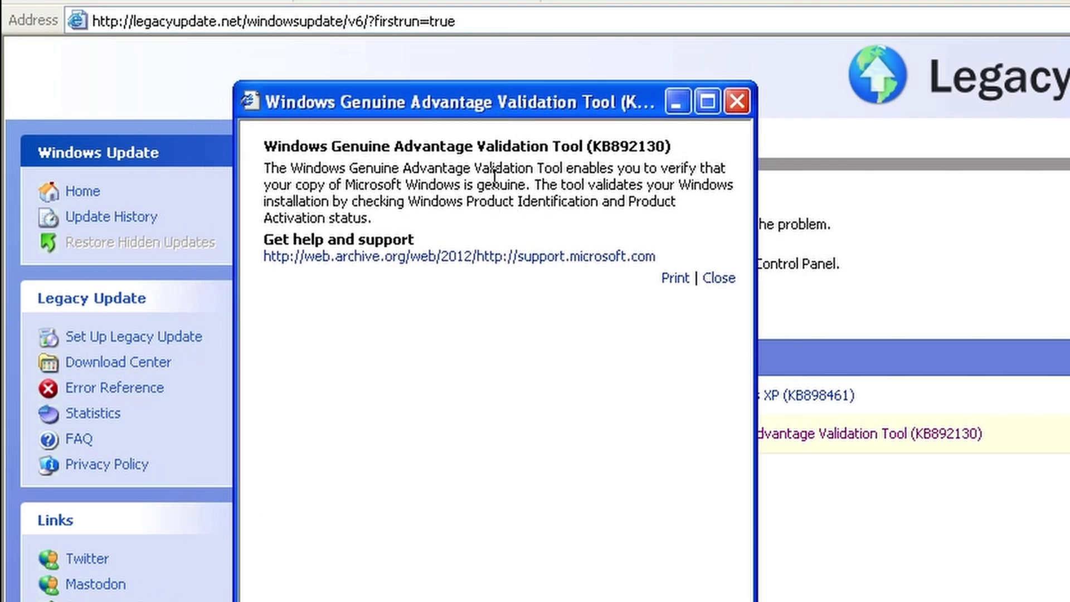
click(18, 20)
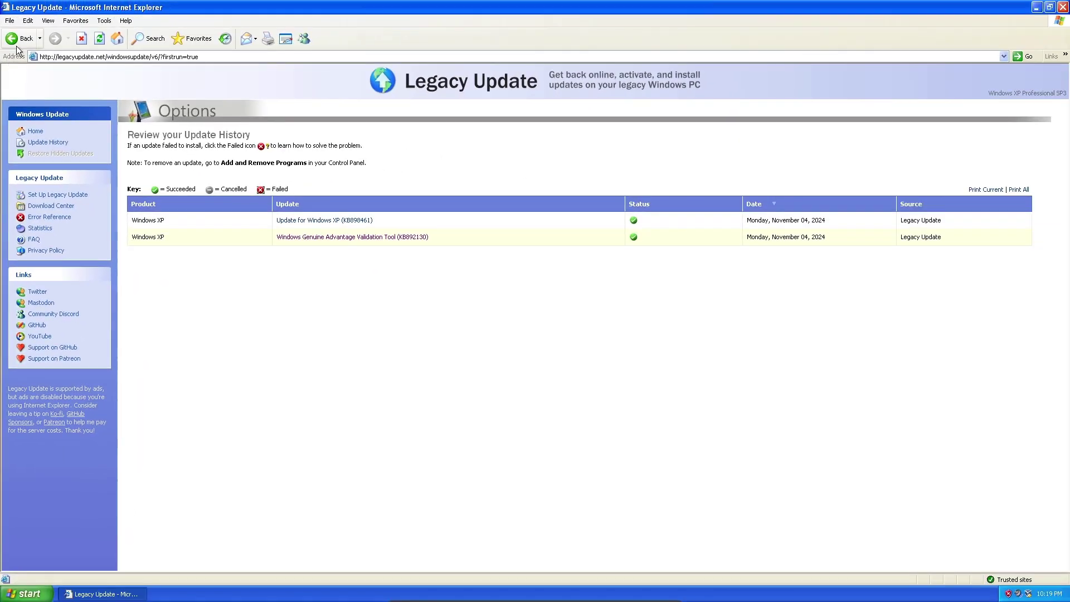
click(45, 14)
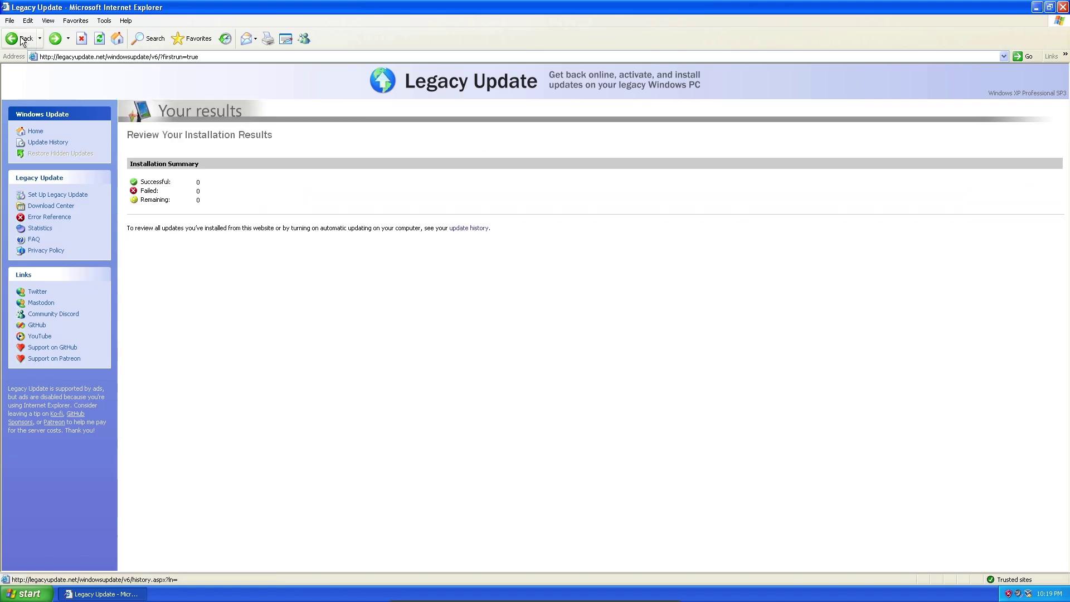
- Return to the Legacy Update welcome page and run Check for Updates again
click(22, 39)
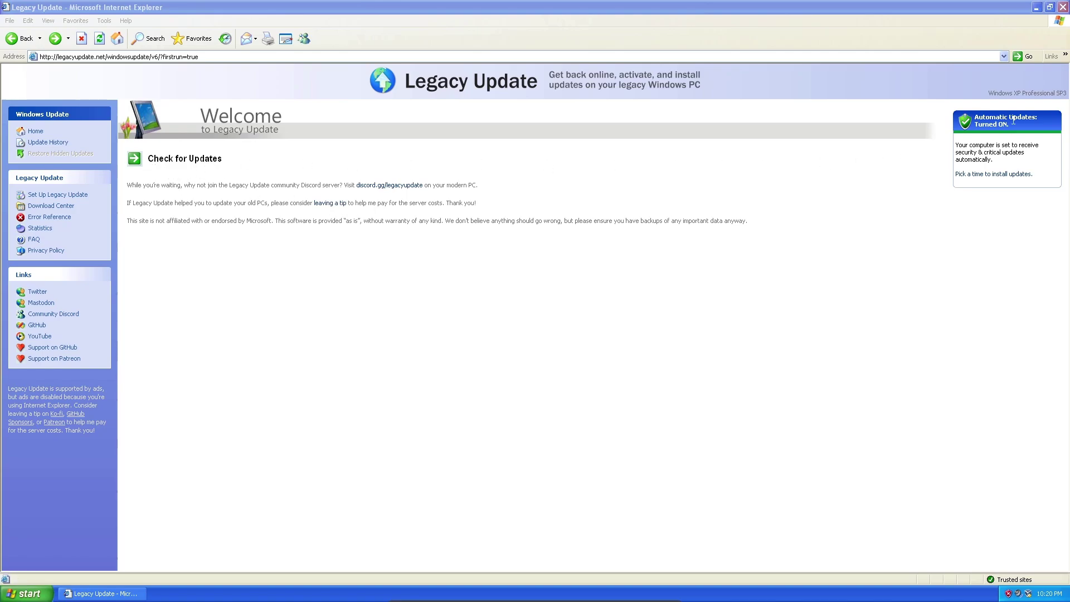
click(190, 160)
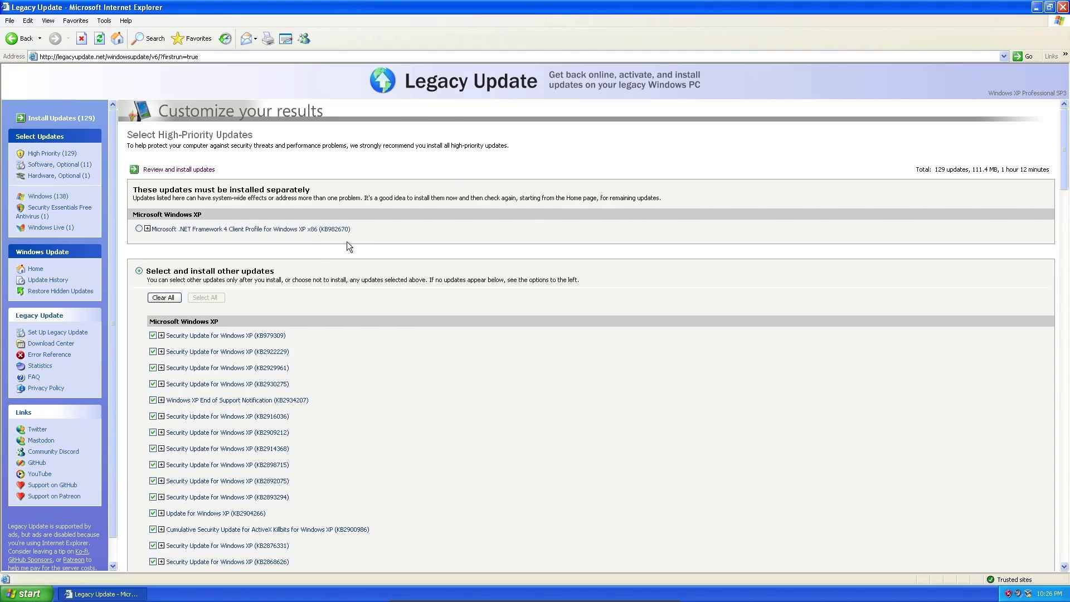
- Scroll the update list and expand, then collapse, the End of Support Notification details
scroll(316, 318, down, 5)
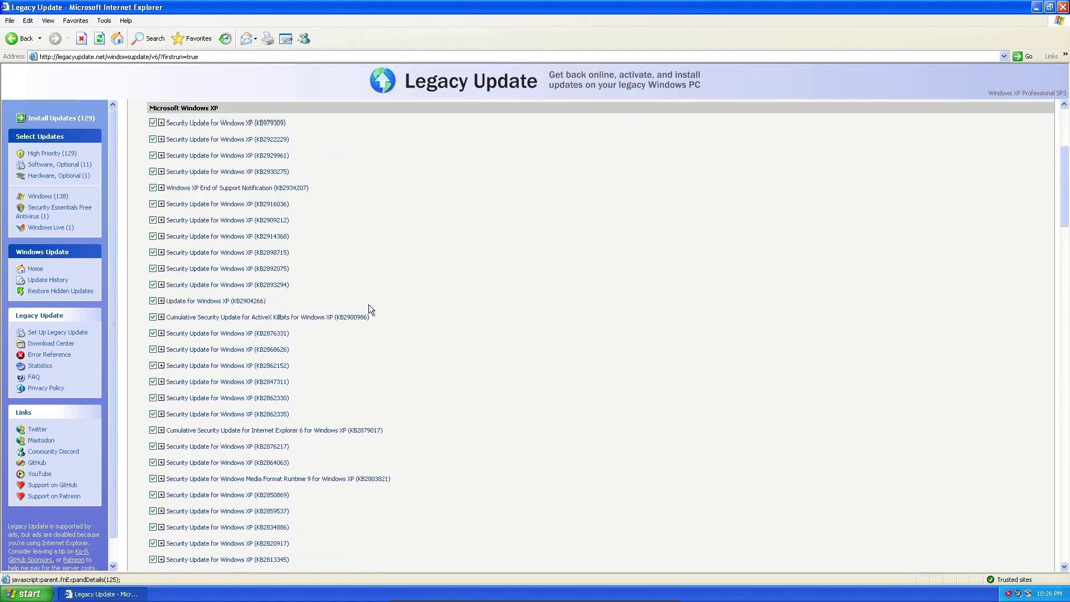
drag(1065, 202, 1062, 130)
click(1065, 106)
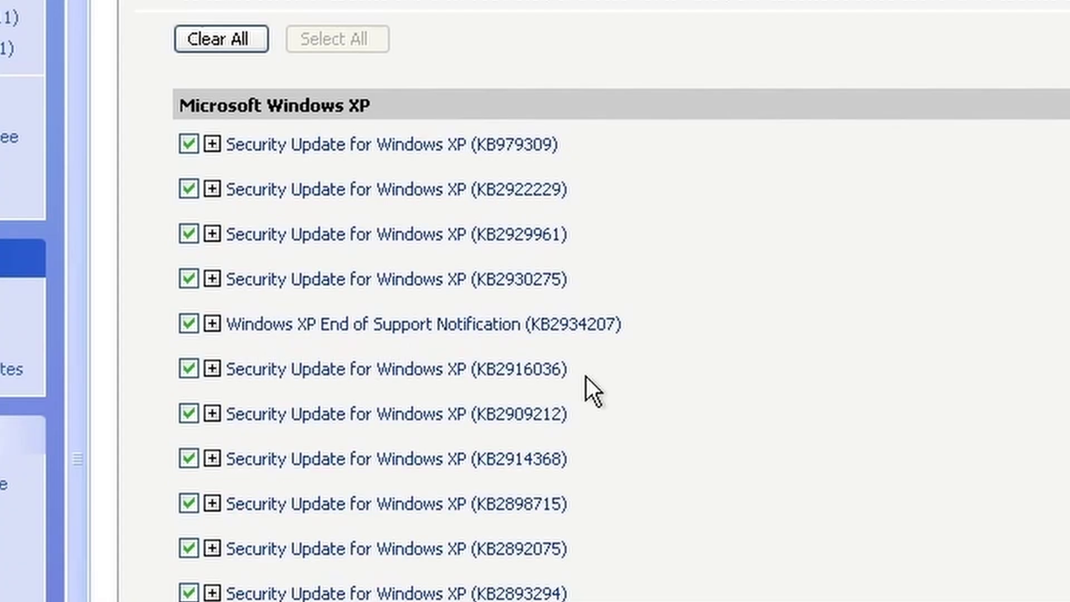
click(577, 326)
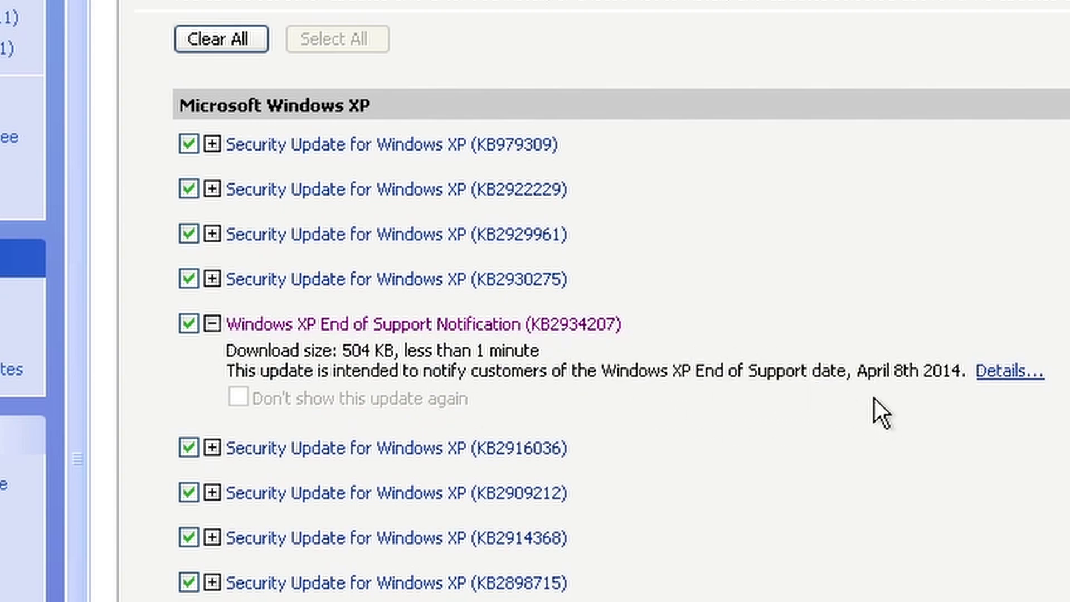
click(613, 329)
- Find the Internet Explorer 8 update in the 129-update list and read its description
drag(1064, 139, 1069, 333)
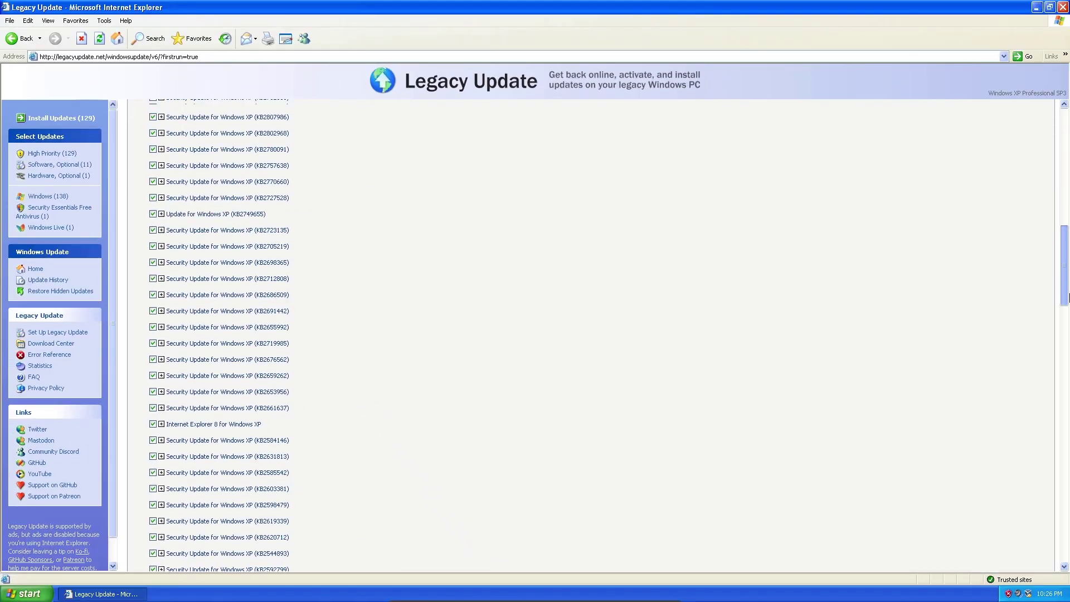
scroll(762, 272, down, 5)
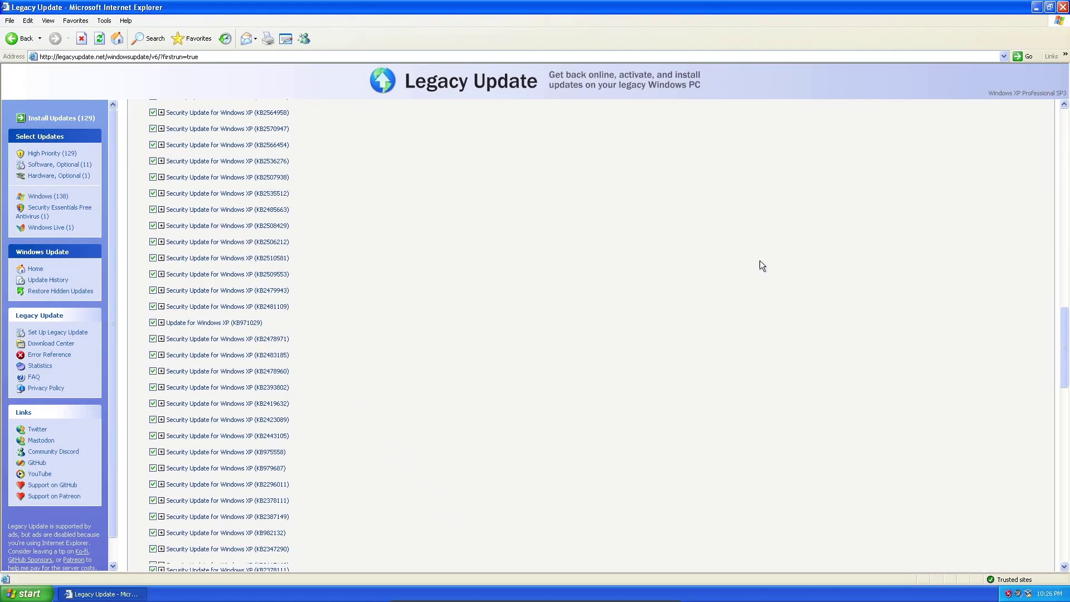
scroll(1066, 105, up, 6)
click(1065, 116)
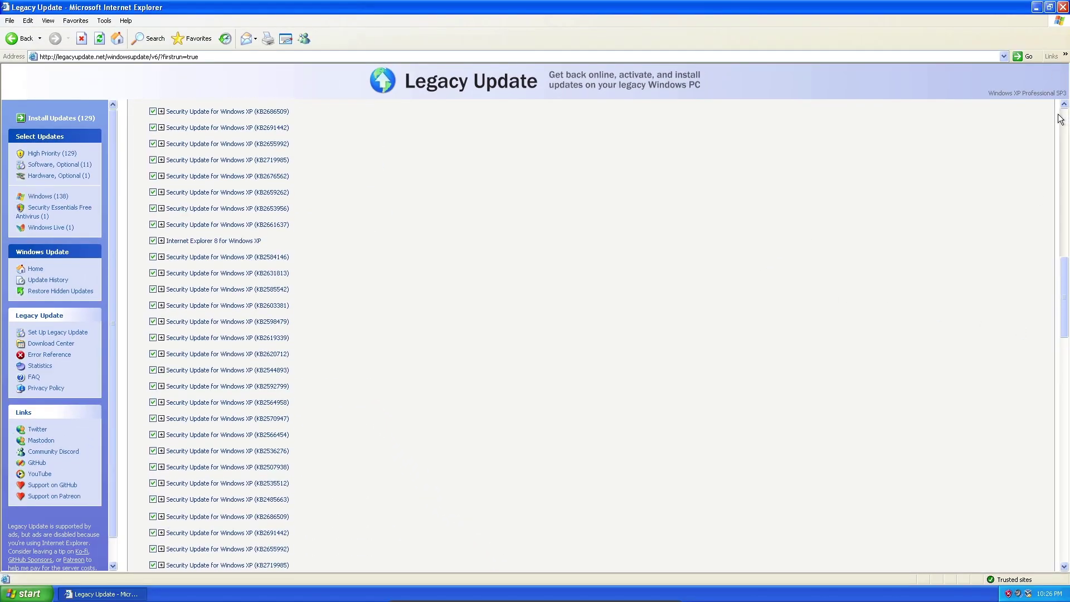
scroll(240, 330, down, 10)
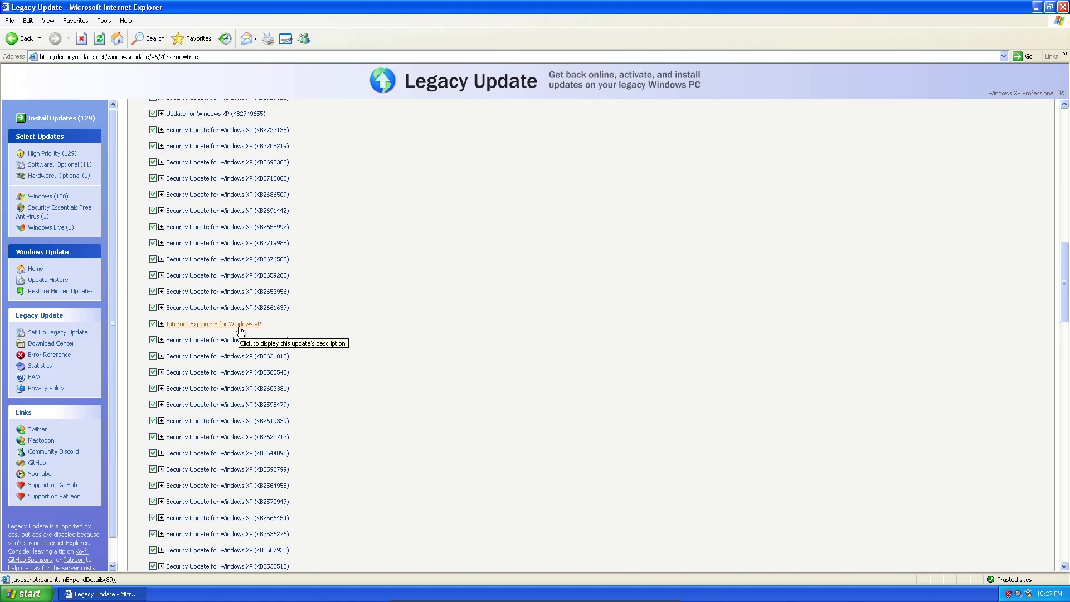
click(239, 328)
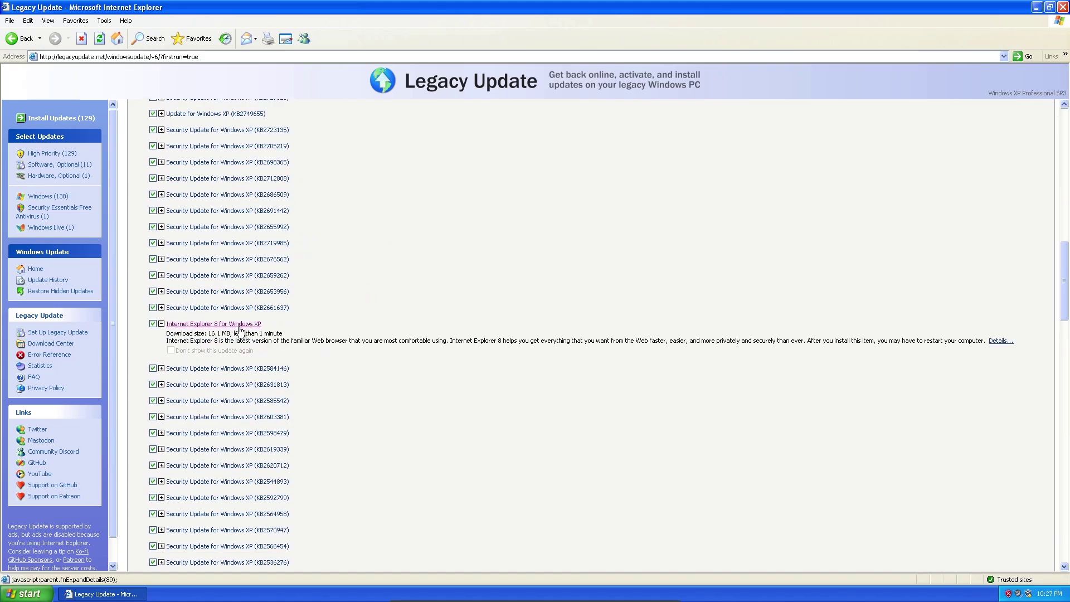
click(246, 323)
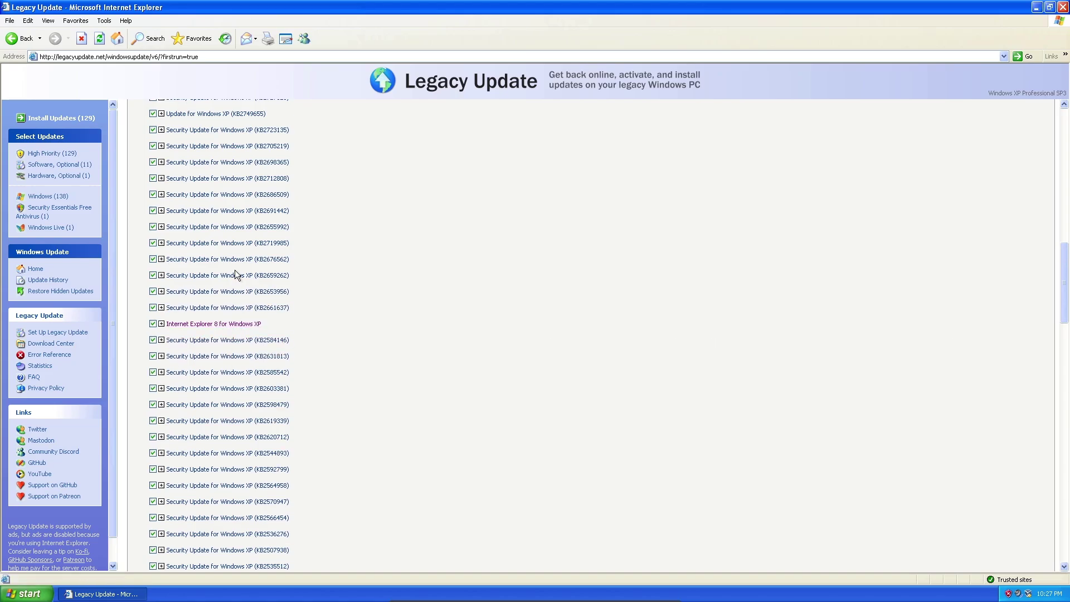
drag(1065, 264, 1066, 300)
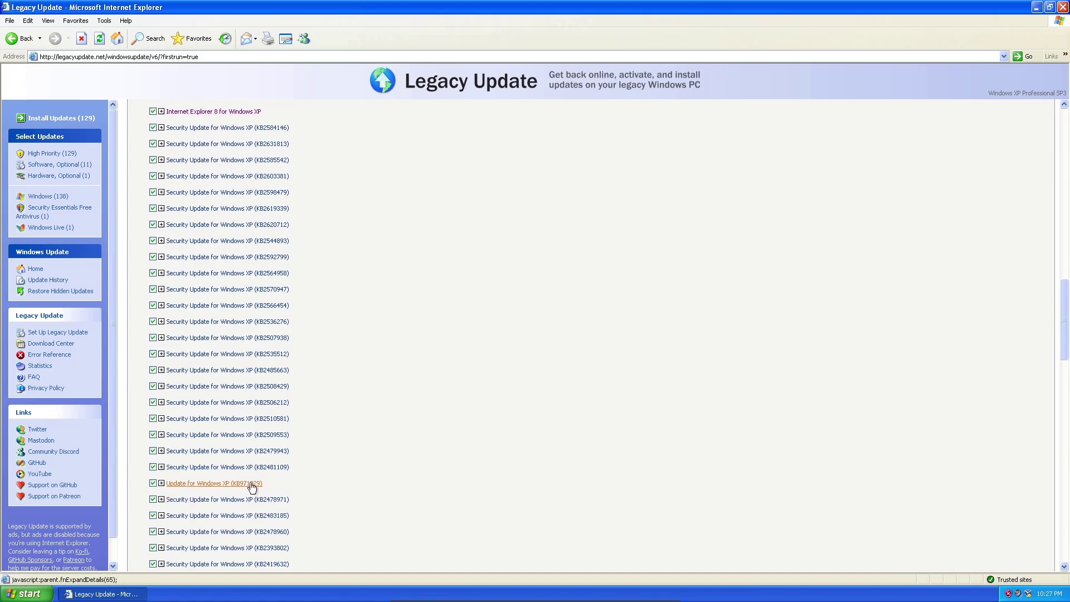
drag(1063, 328, 1063, 151)
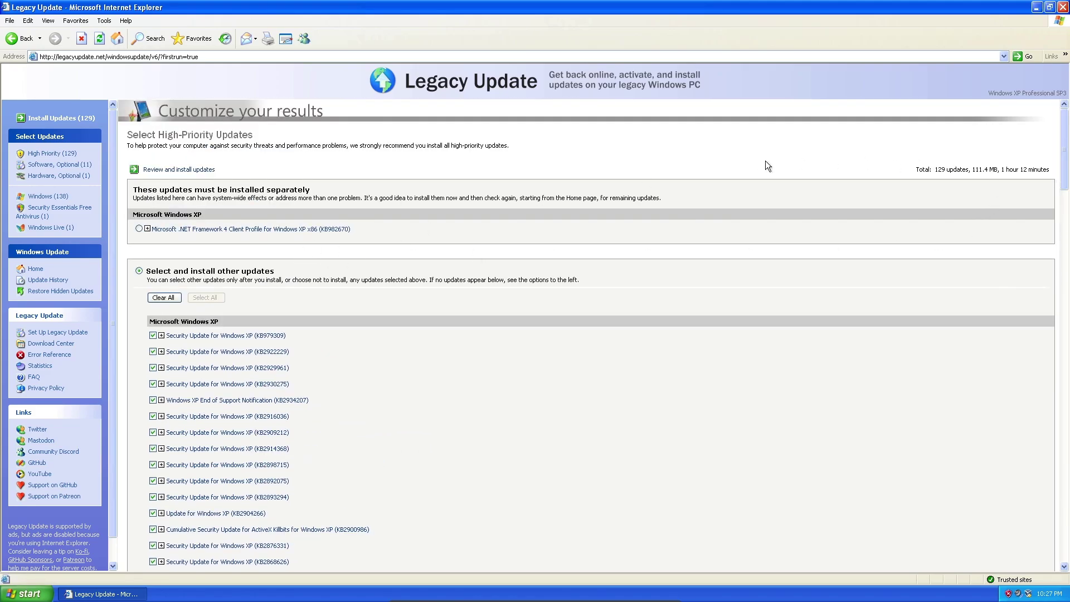
- Open the review page and install all 129 selected high-priority updates
click(207, 170)
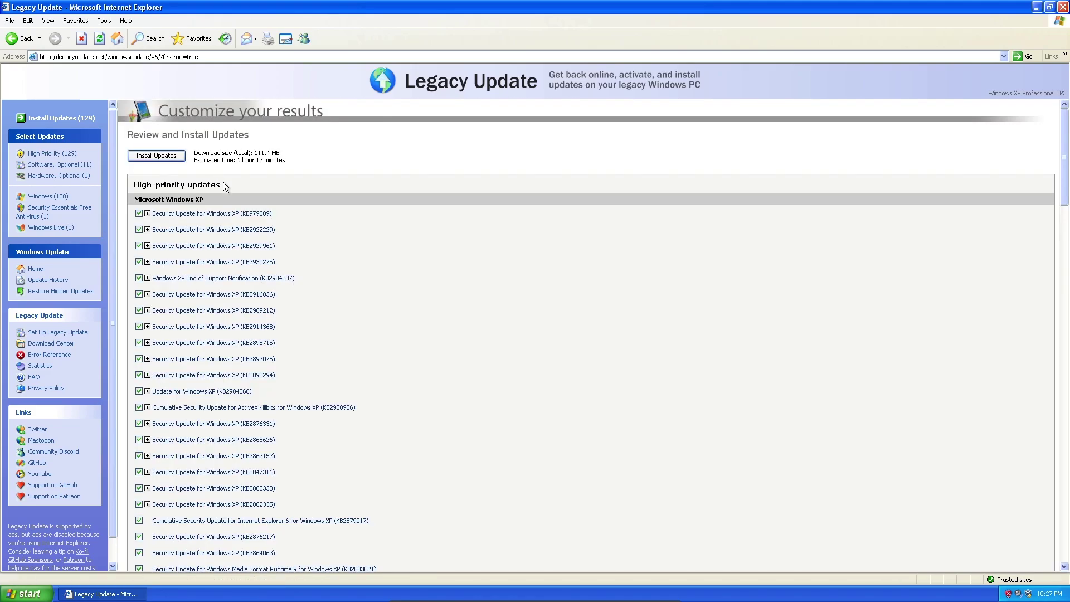
mouse_move(1064, 157)
mouse_down()
mouse_move(1064, 474)
mouse_move(1058, 160)
mouse_up()
click(147, 157)
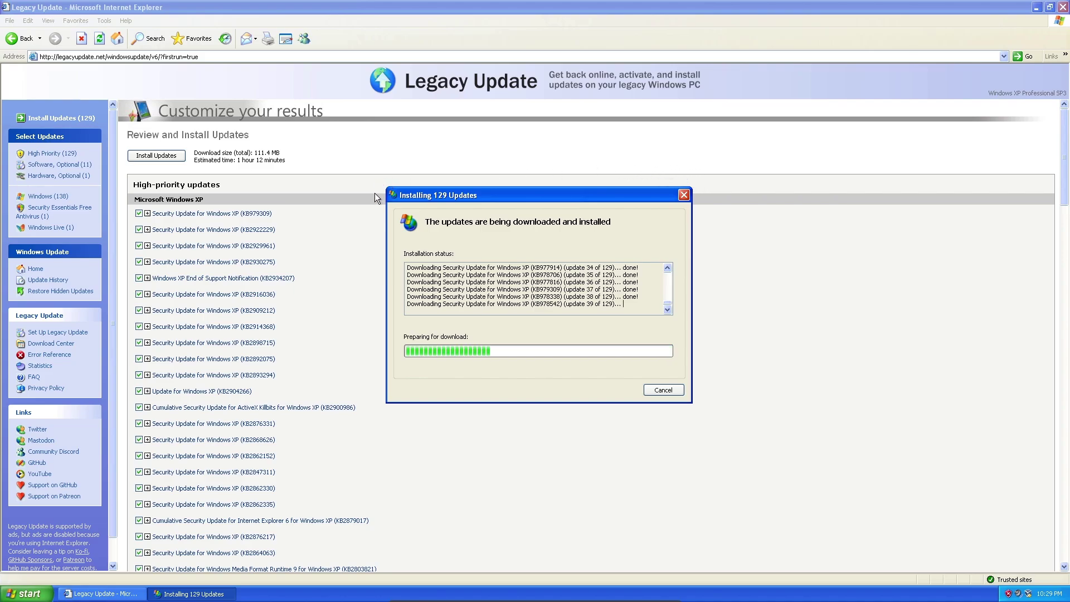
- Restart Windows XP once the 129 updates finish installing
click(375, 402)
right_click(382, 403)
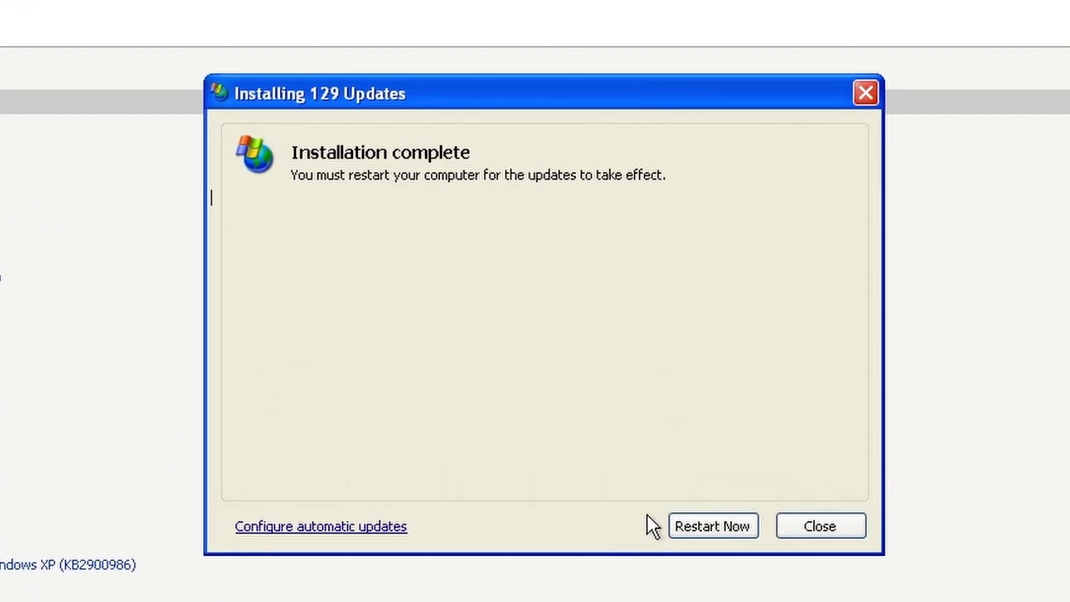
click(682, 529)
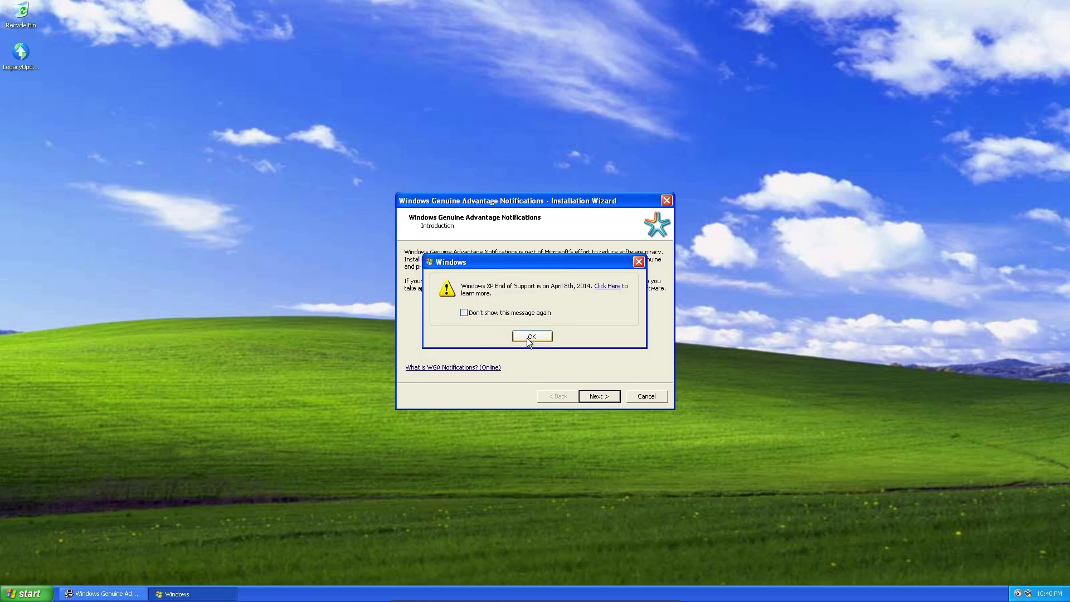
- Move the End of Support warning below the Genuine Advantage Notifications wizard
drag(547, 263, 535, 217)
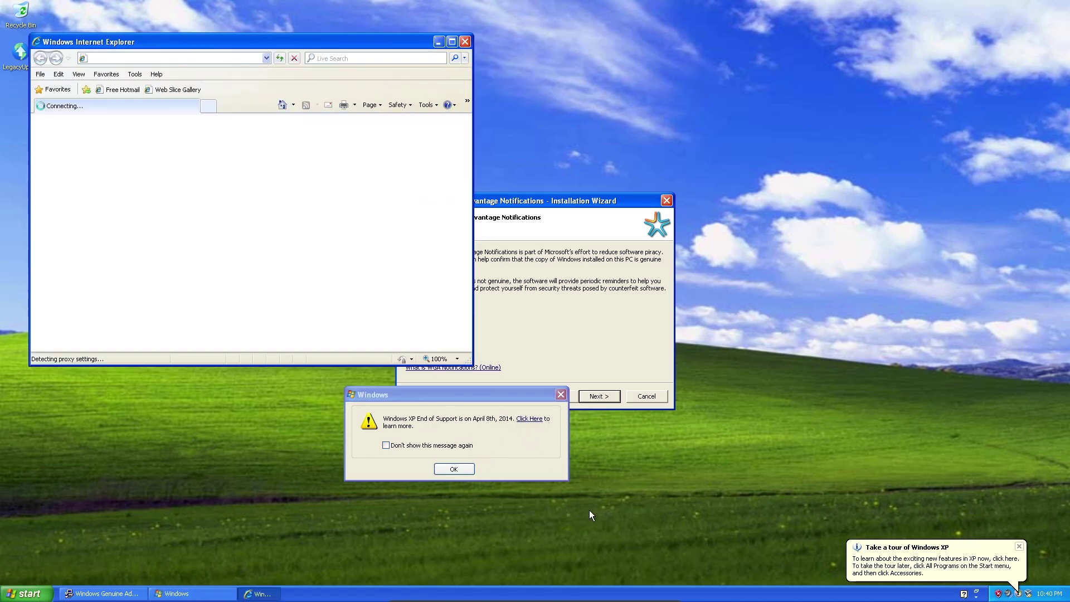
- Maximize Internet Explorer, dismiss the end-of-support warning, and close the browser
click(451, 40)
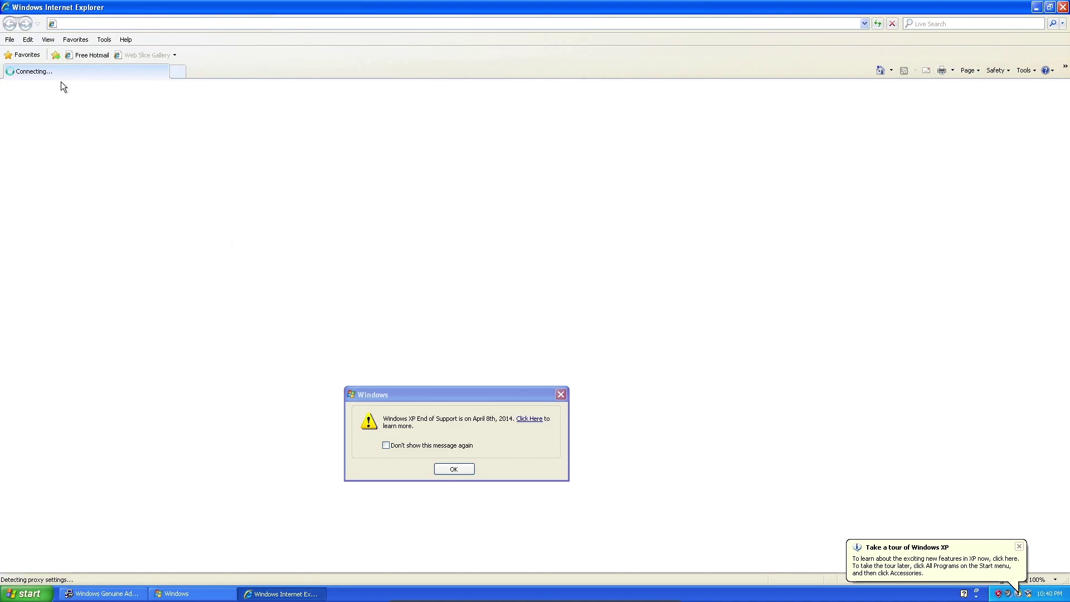
drag(490, 397, 550, 203)
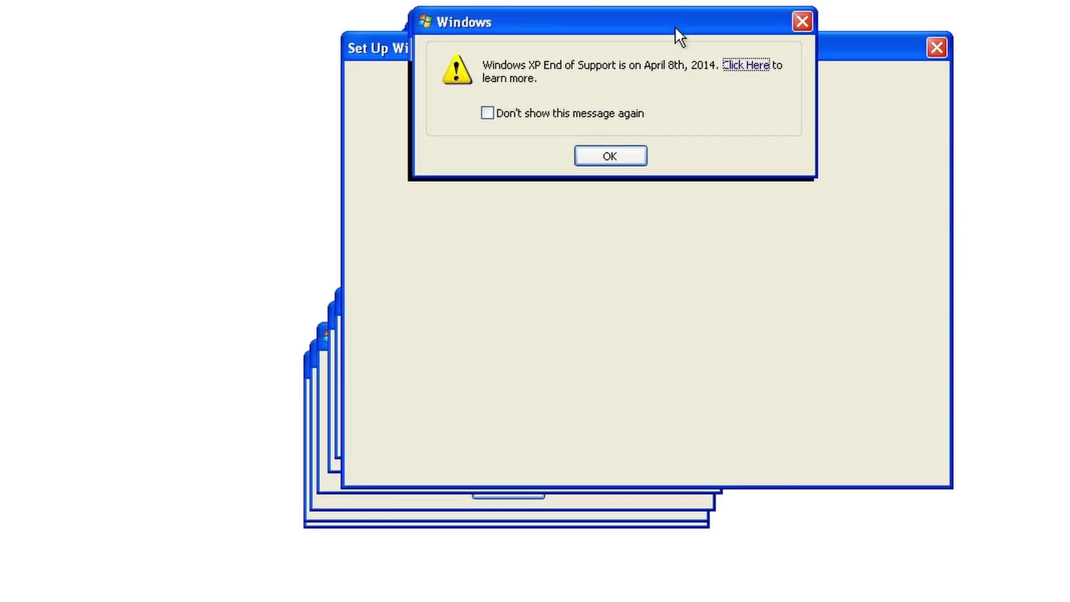
click(513, 274)
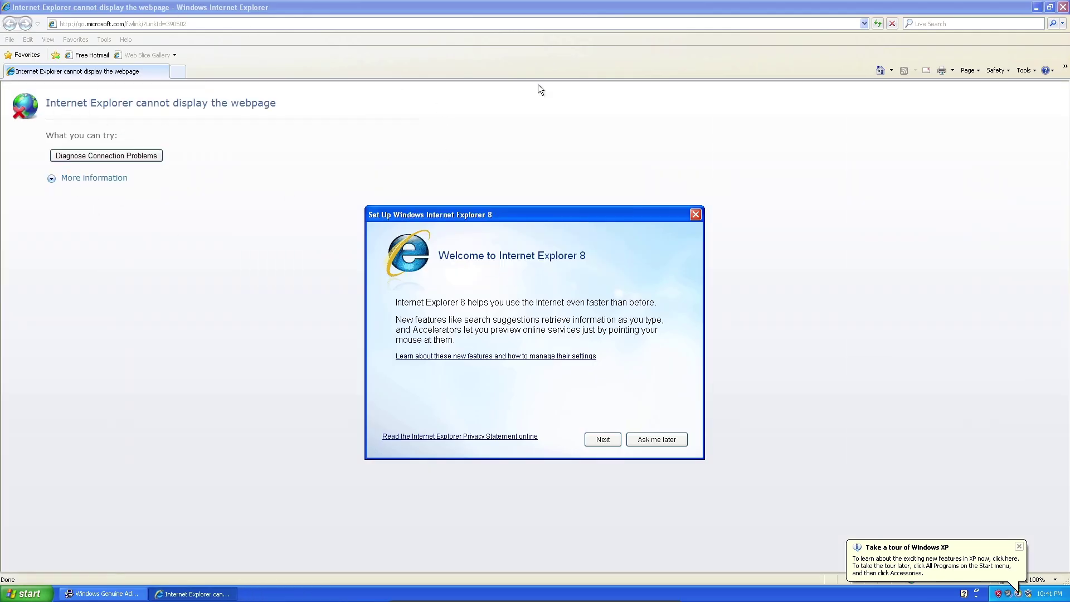
click(1063, 6)
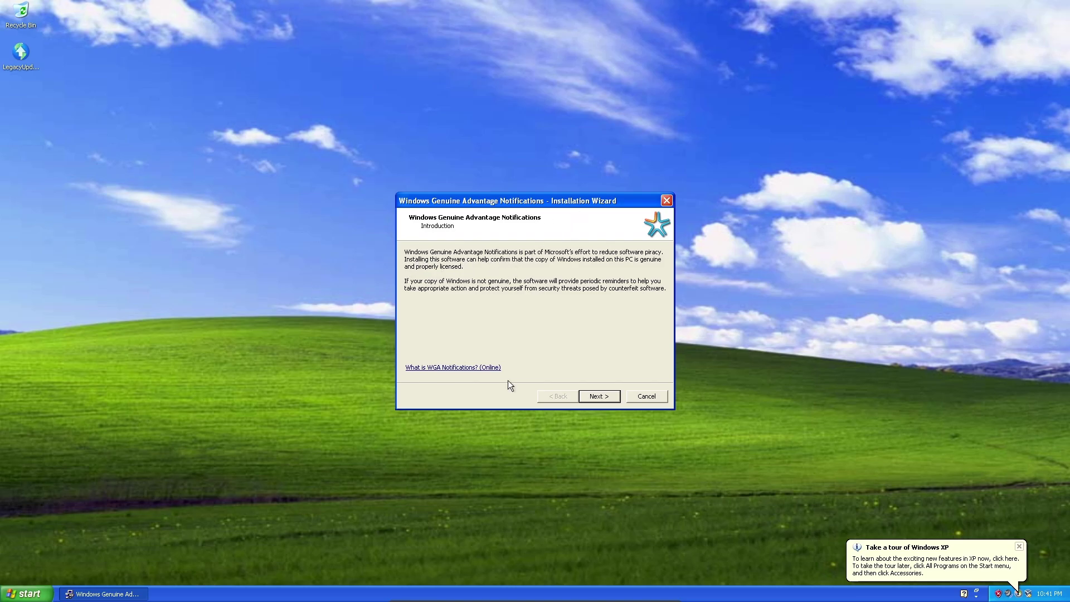
- Accept the Genuine Advantage Notifications license with I Agree and start the installation
click(594, 395)
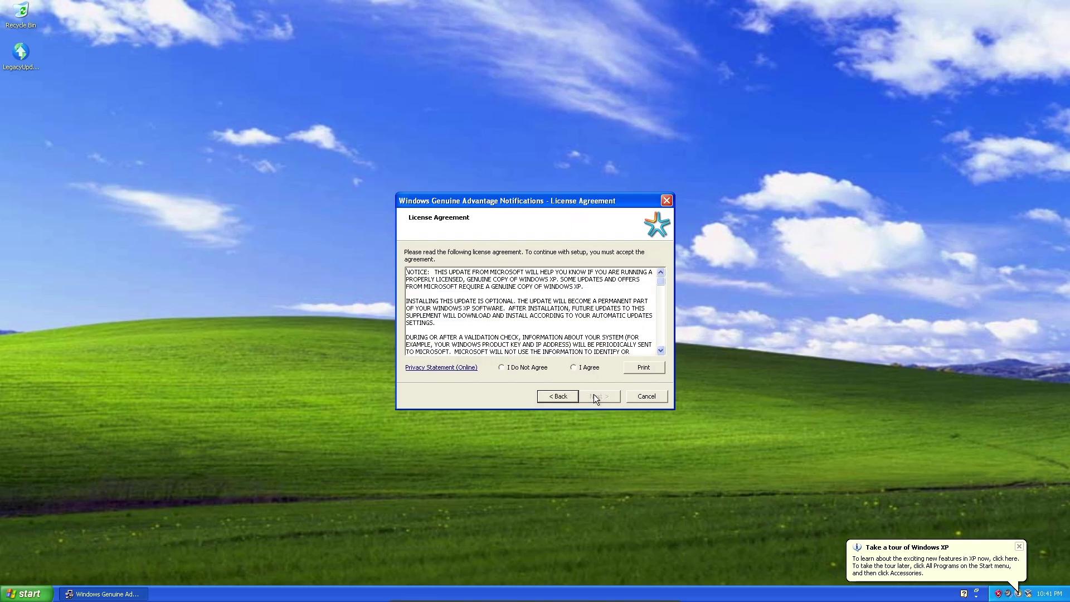
click(575, 368)
click(595, 396)
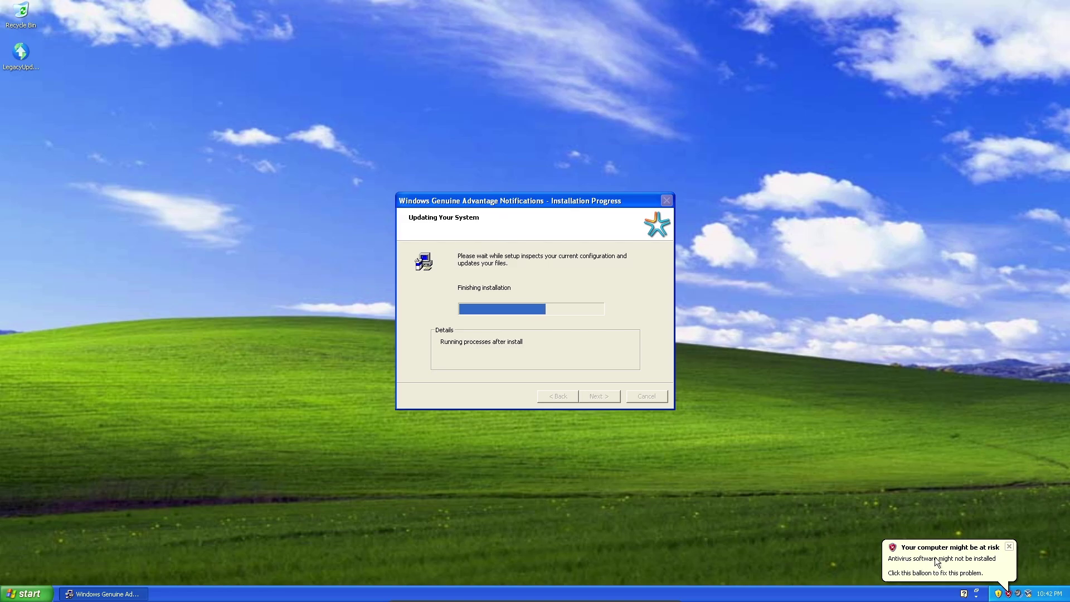
- Dismiss the antivirus notice, move Security Center aside, and finish the Genuine Advantage wizard
click(1010, 549)
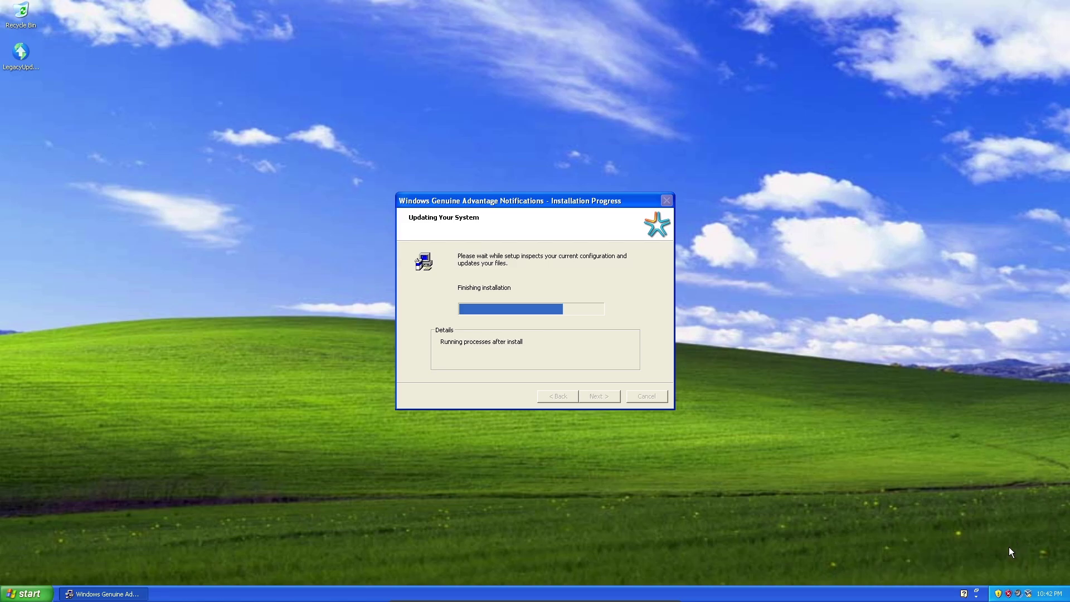
double_click(1009, 594)
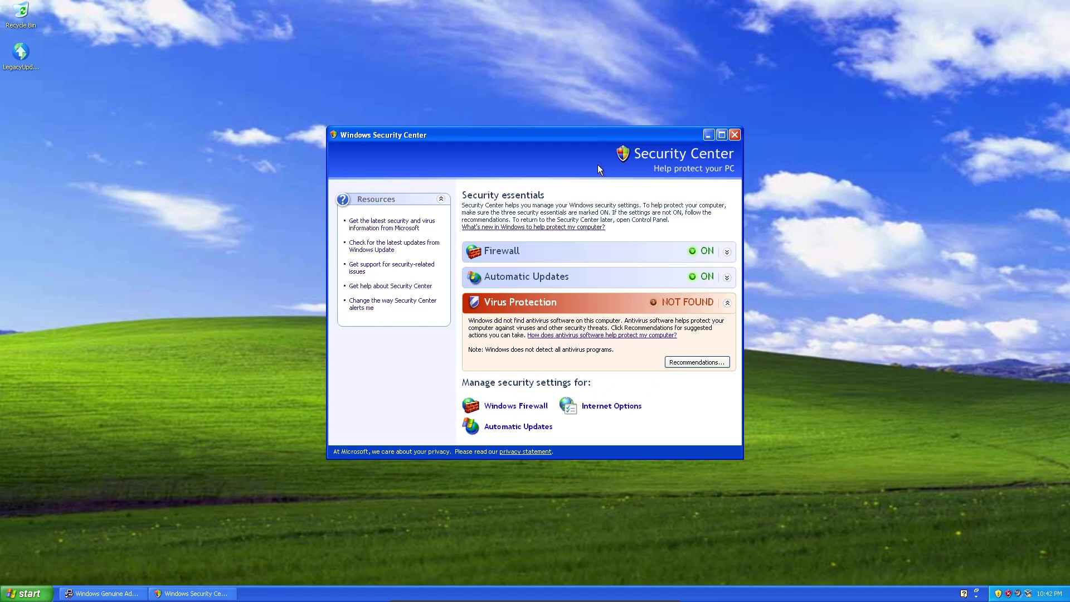
drag(590, 174, 742, 153)
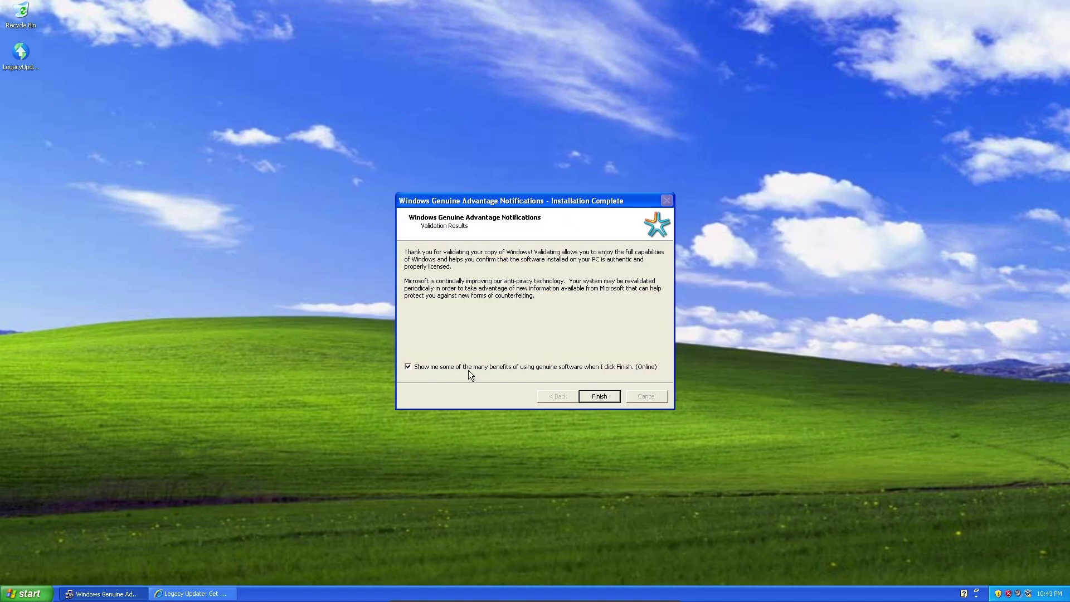
click(602, 396)
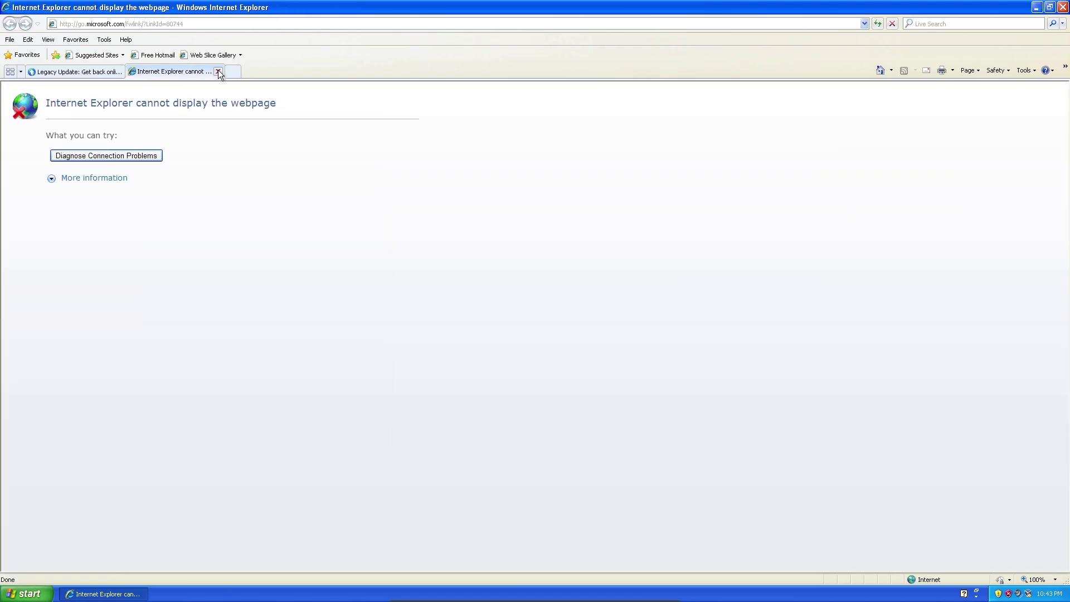
- Close the failed tab and bring up Legacy Update's list of available updates
click(218, 72)
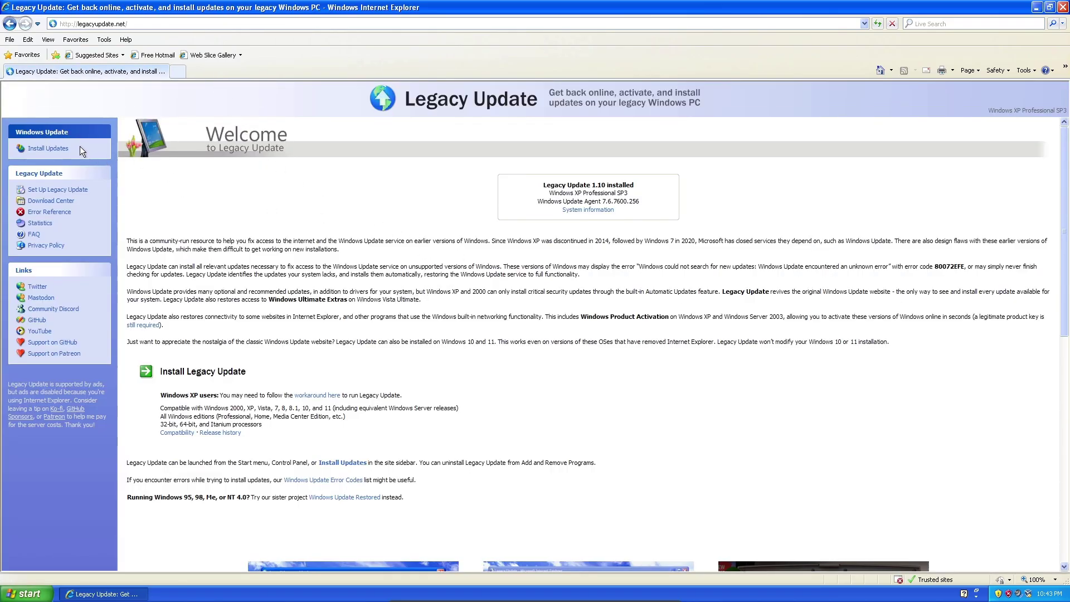
click(51, 148)
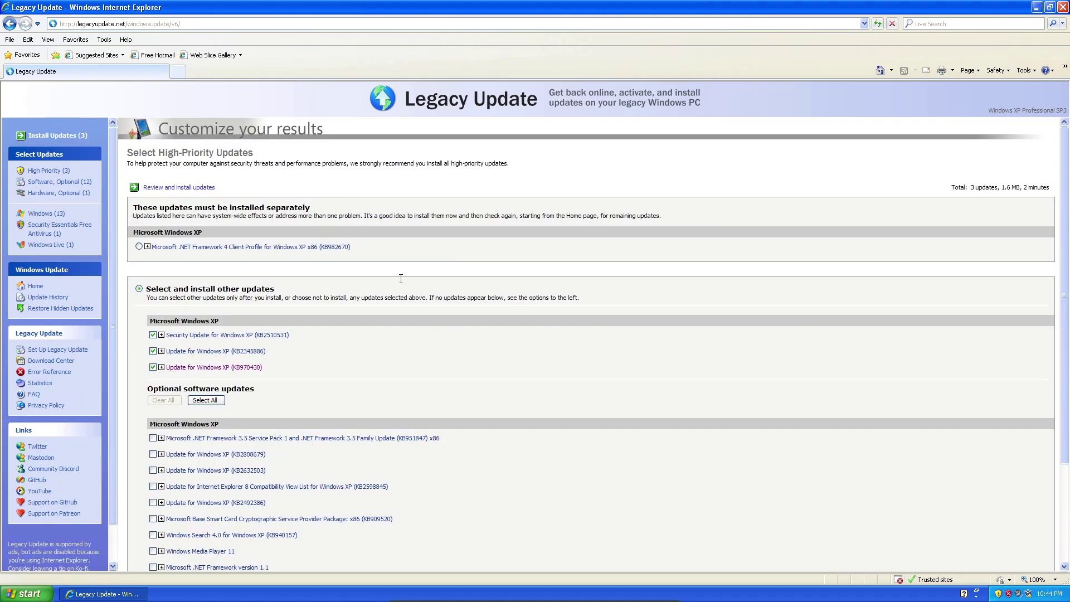
scroll(396, 368, down, 2)
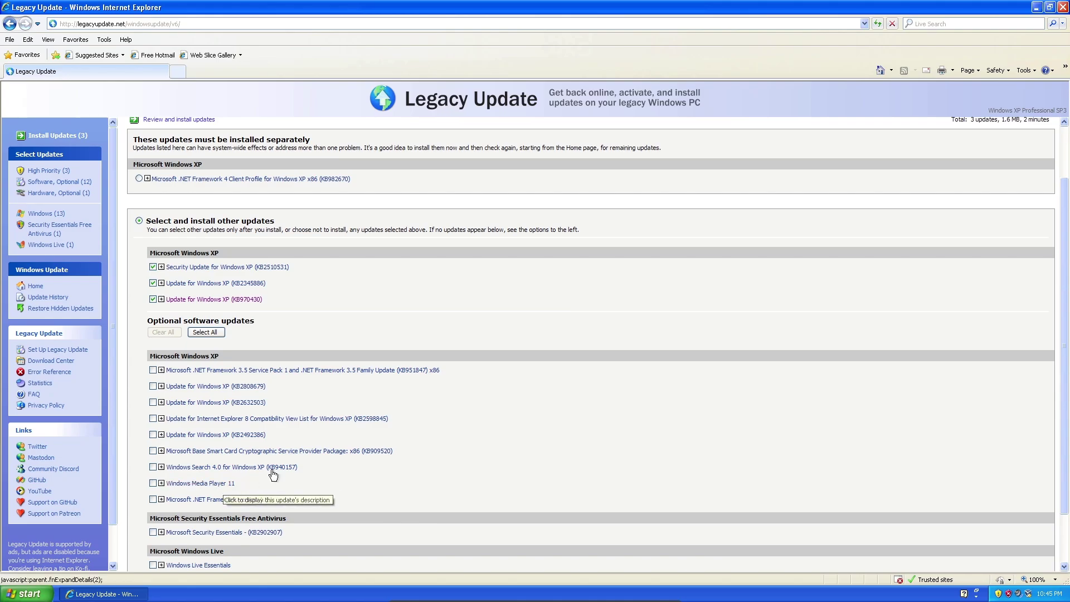
scroll(231, 505, down, 2)
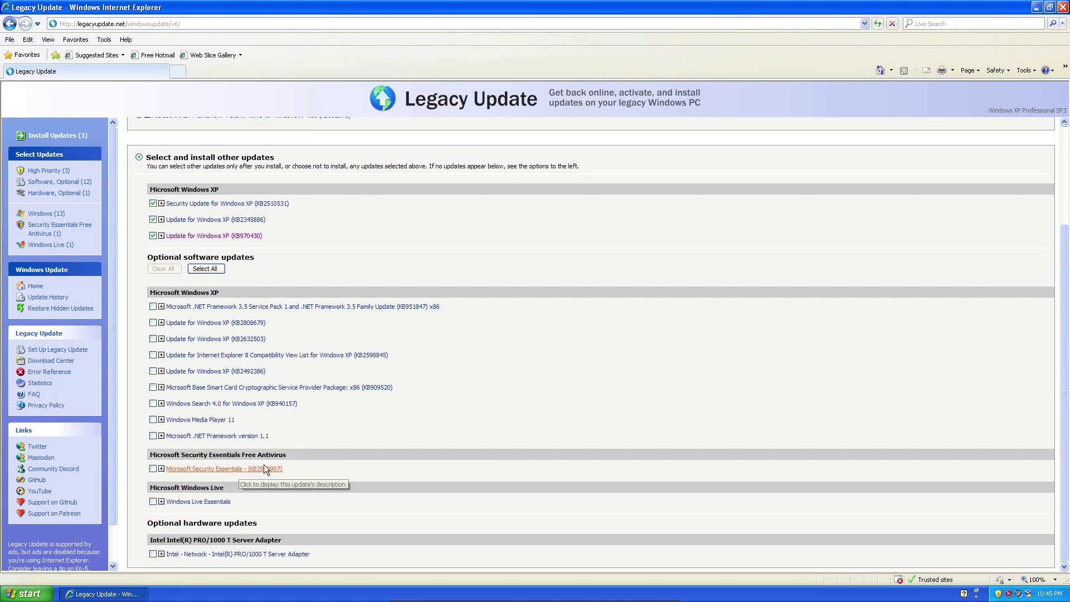
- Tick Microsoft Security Essentials and select all optional software updates, totalling 14 updates
click(152, 469)
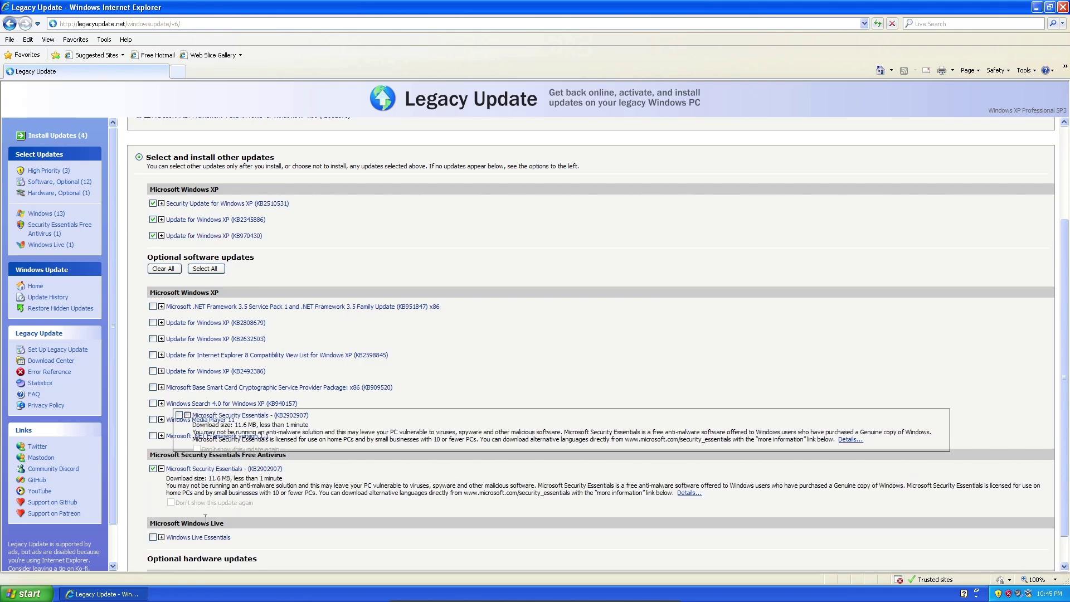
scroll(352, 453, down, 1)
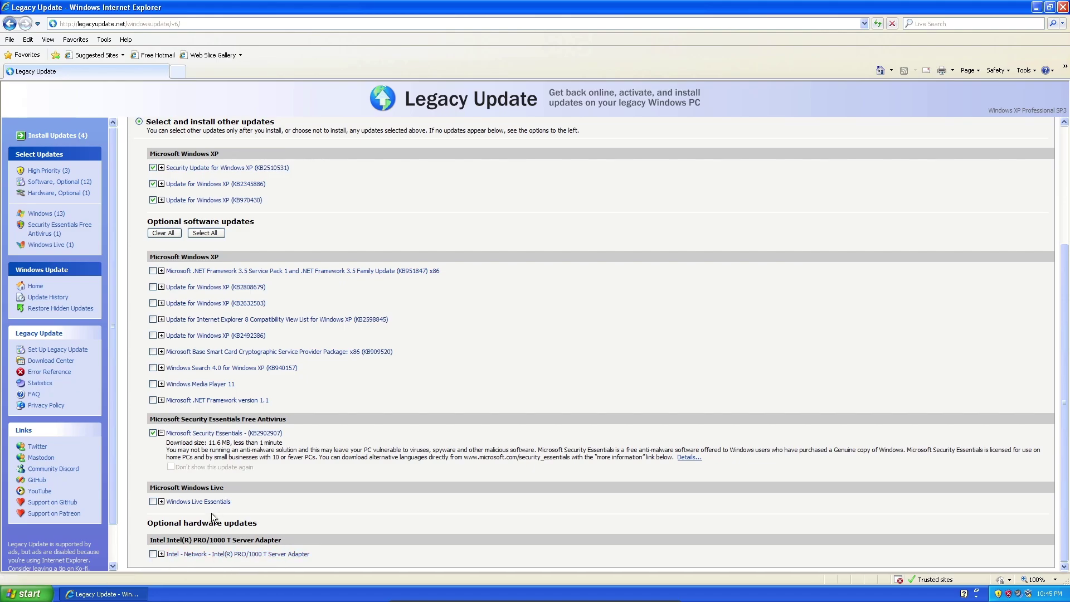
scroll(211, 311, up, 2)
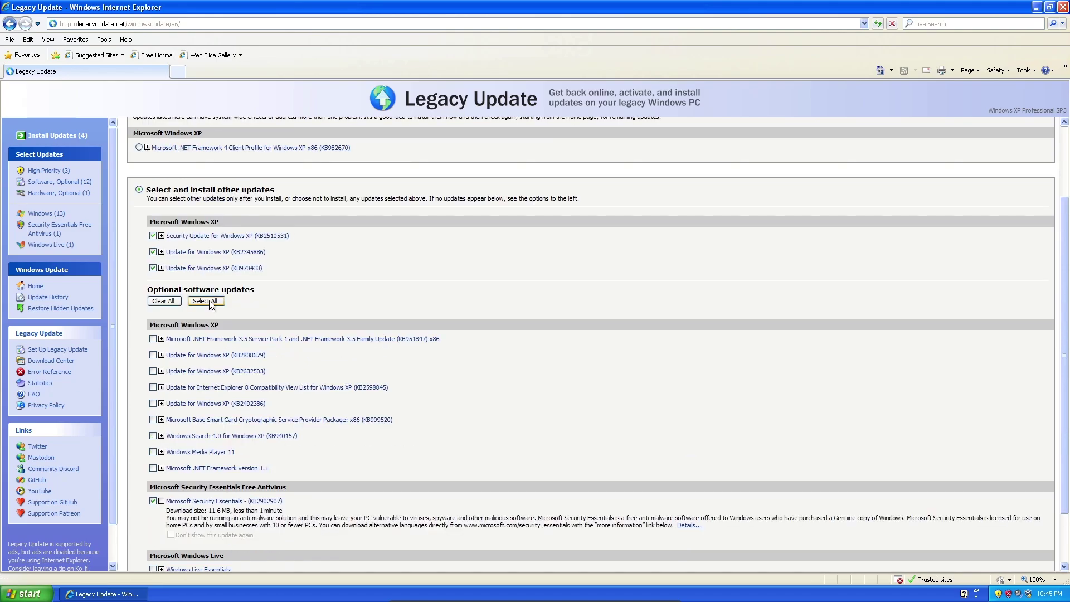
click(206, 301)
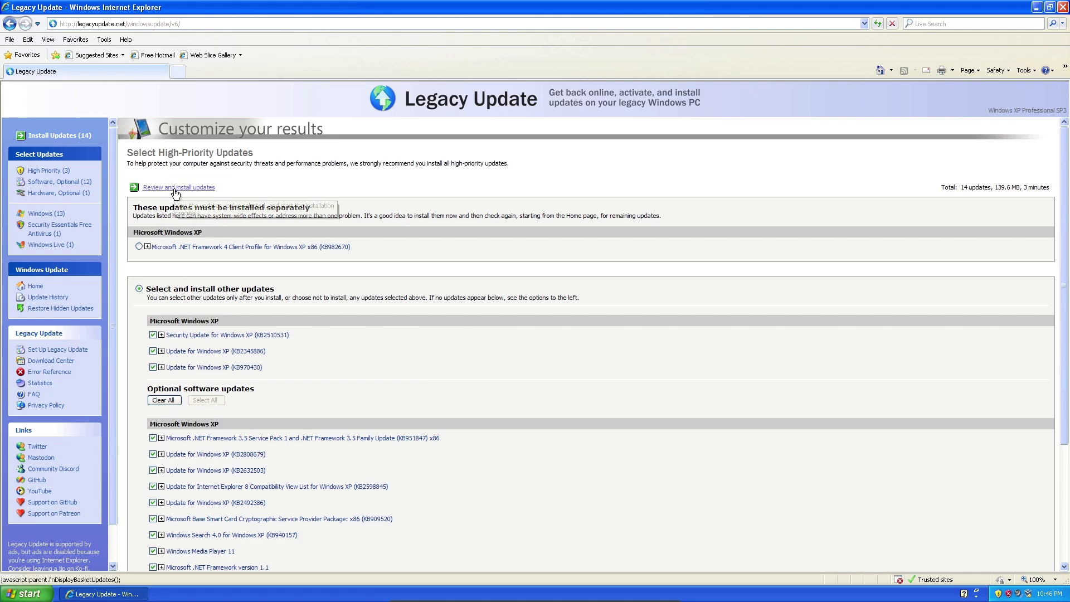
- Install the 14 selected updates, checking and then dismissing the Windows Live install error
click(179, 189)
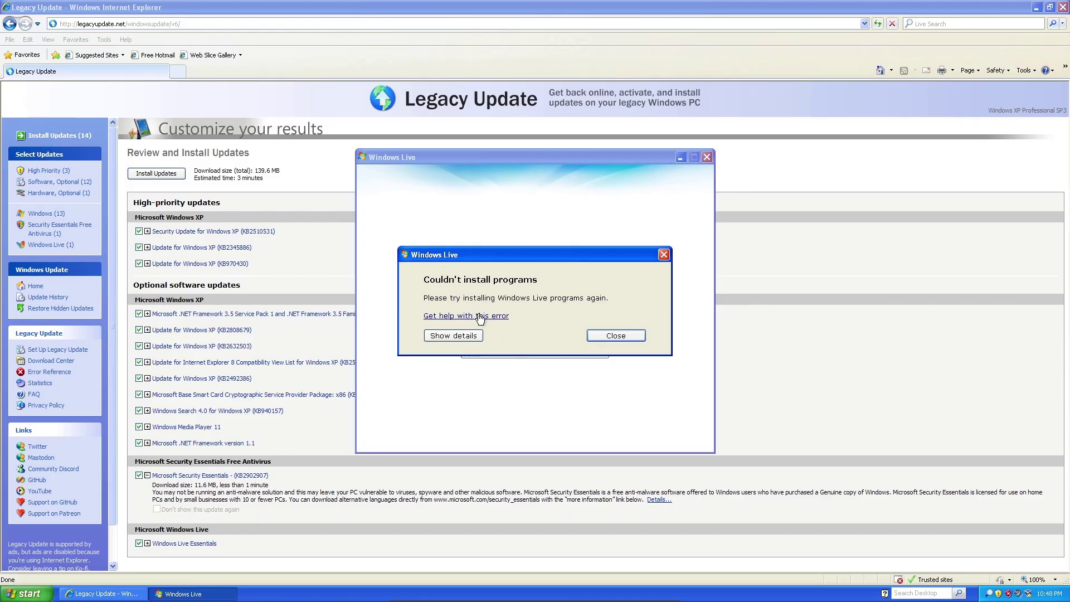
click(456, 336)
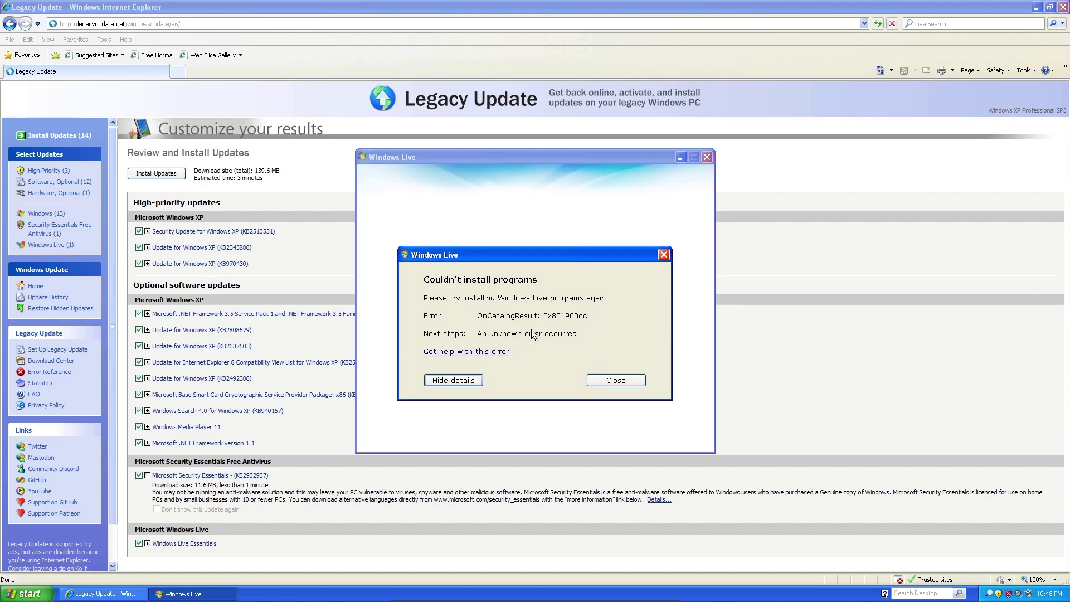
click(460, 382)
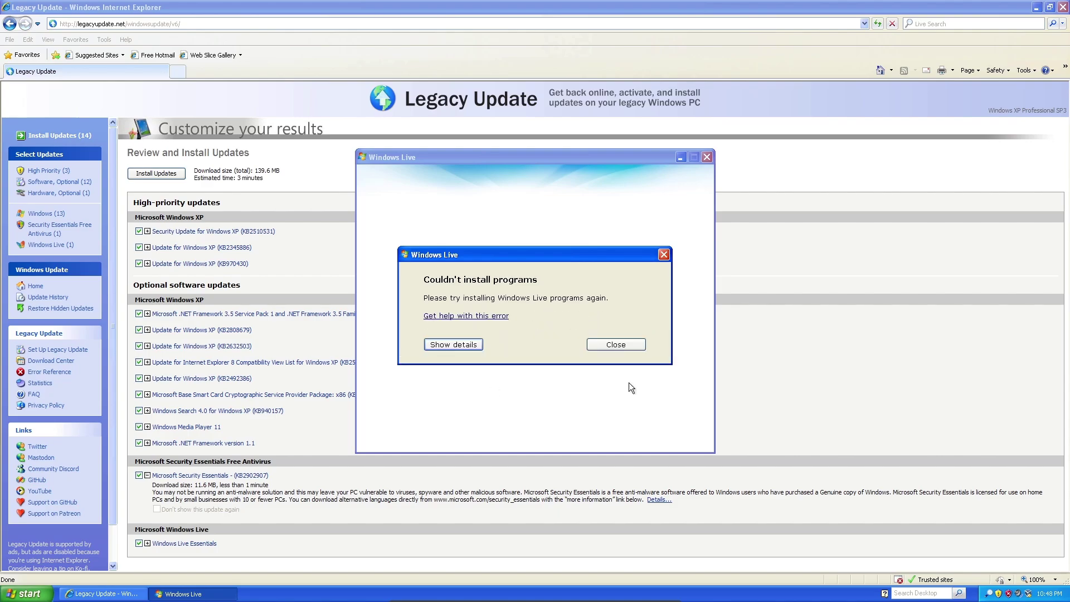
click(616, 346)
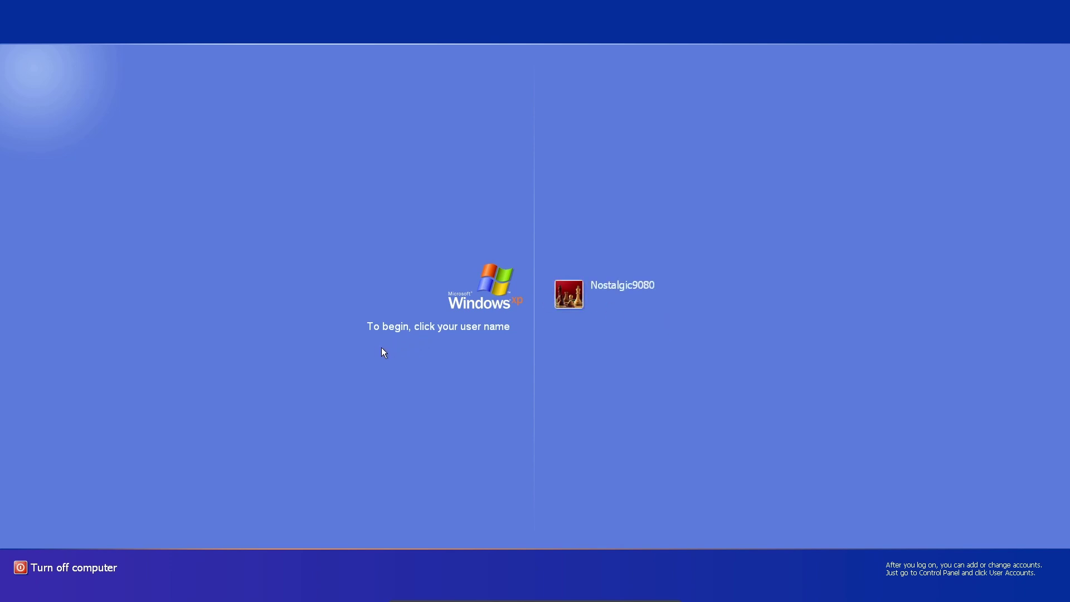
- Log on to the user account, dismiss the security-risk balloon, and open the Start menu
click(568, 295)
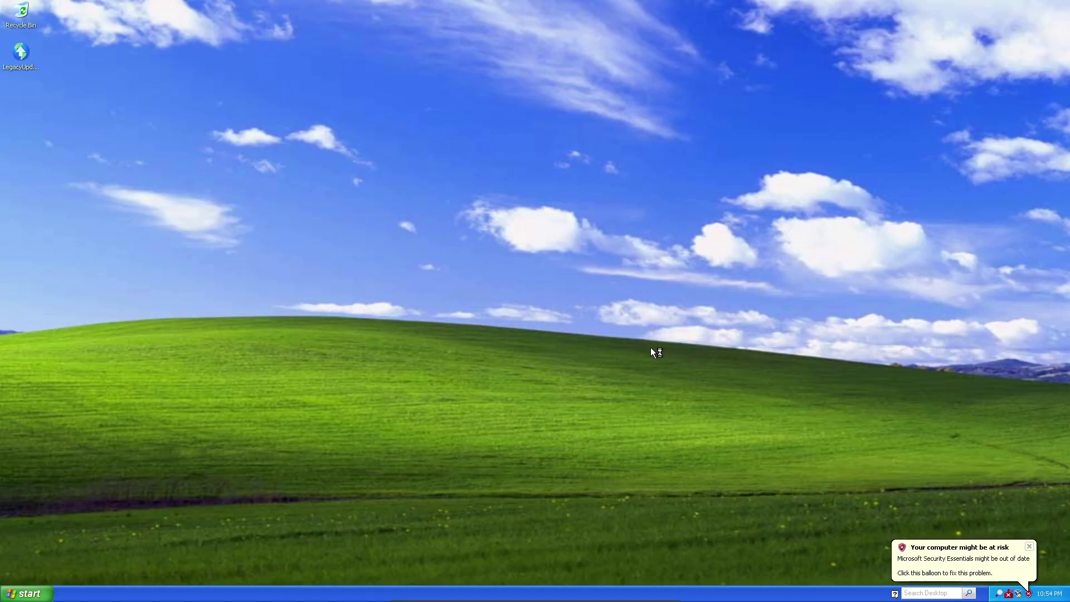
click(1027, 548)
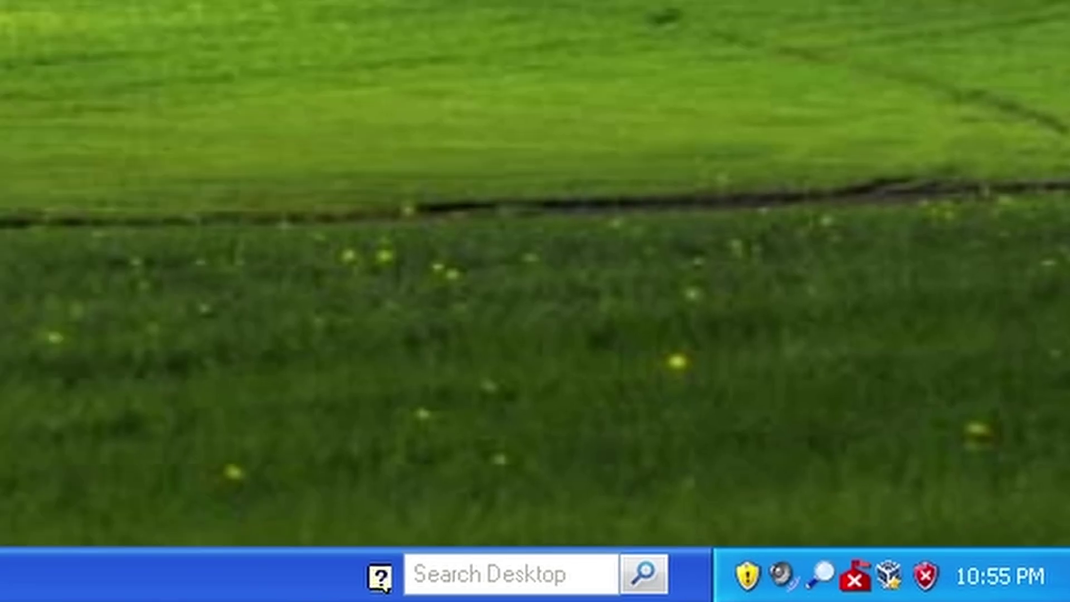
click(25, 594)
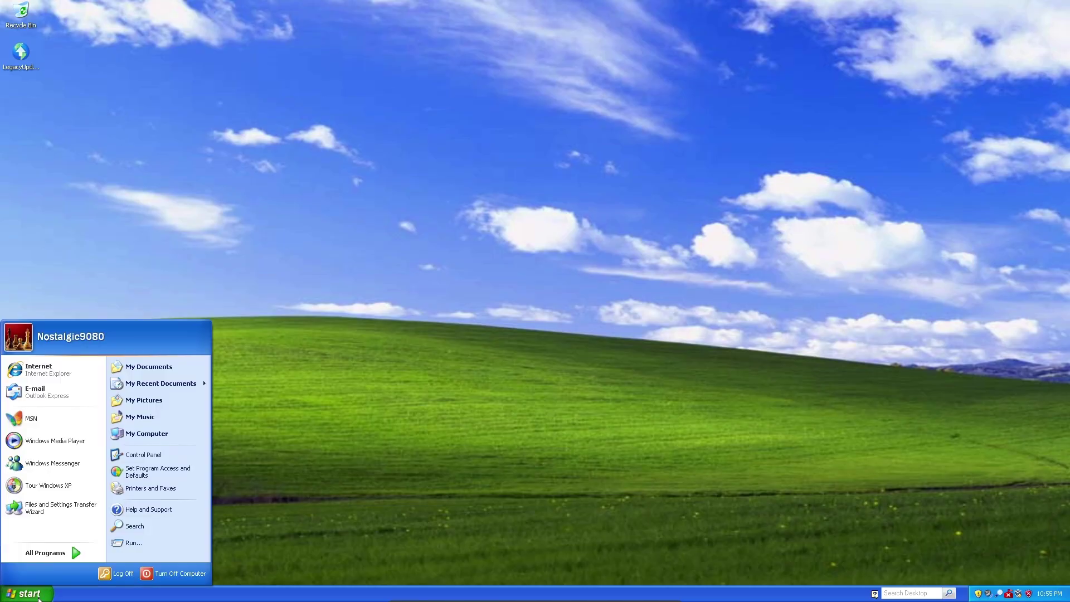
- Launch Legacy Update and tick optional updates KB968930, KB976569 and KB976570
click(49, 372)
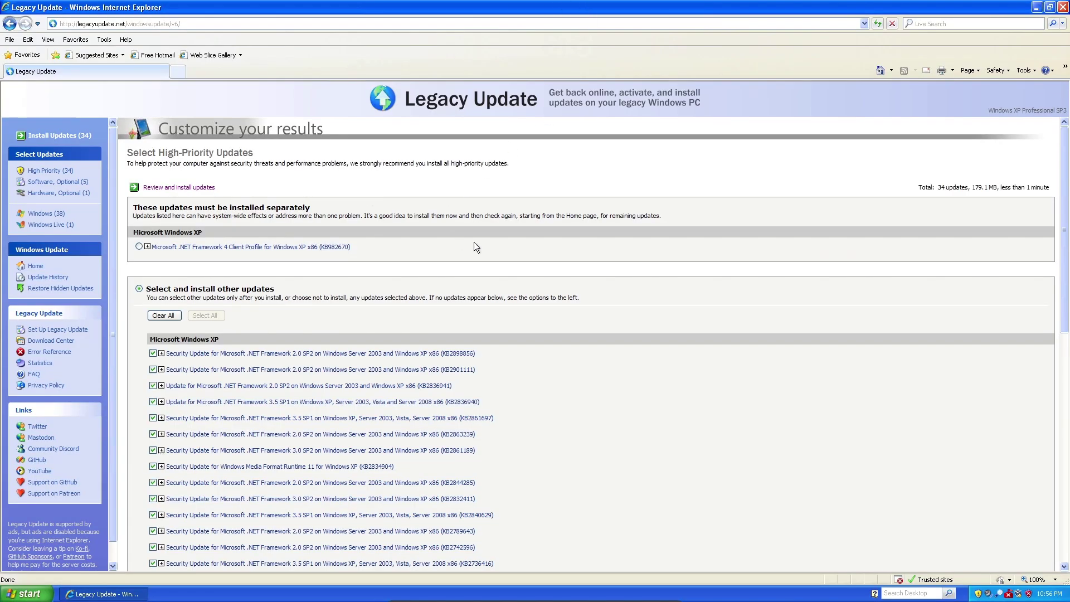
drag(1065, 158, 1069, 412)
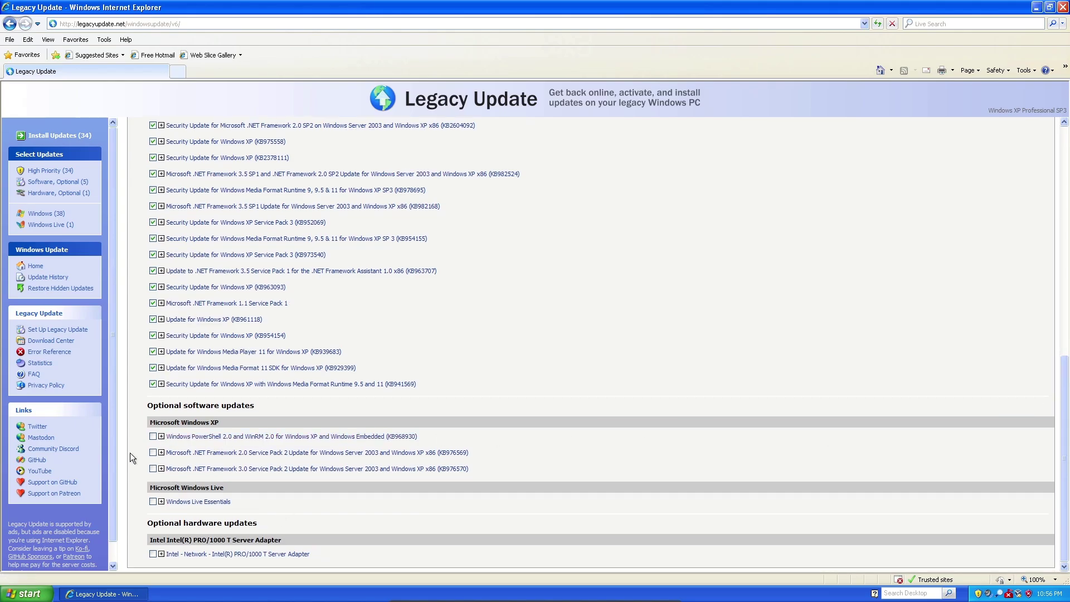
click(153, 438)
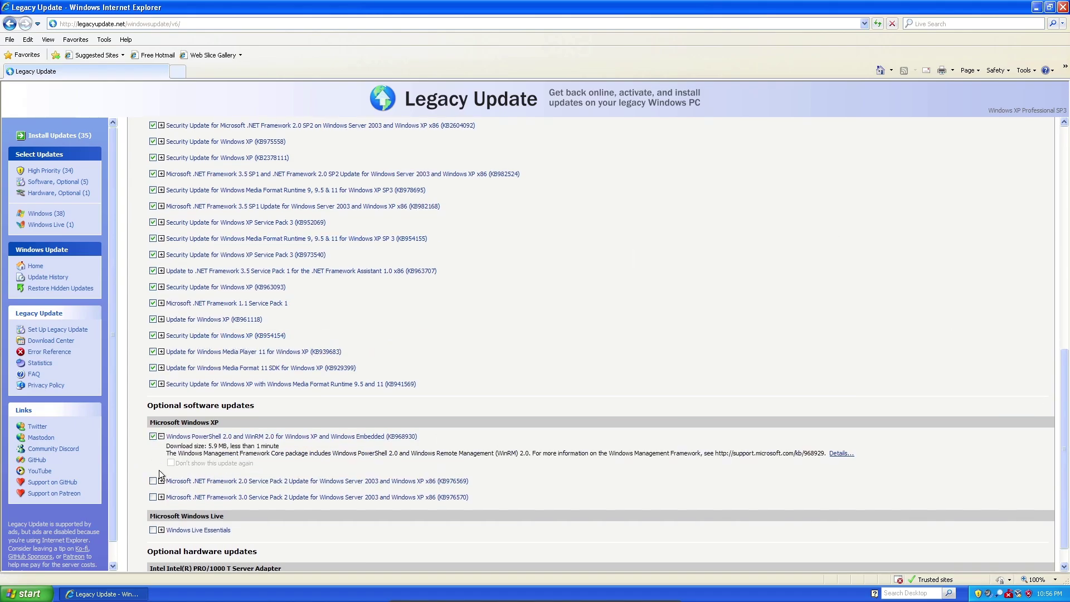
click(152, 480)
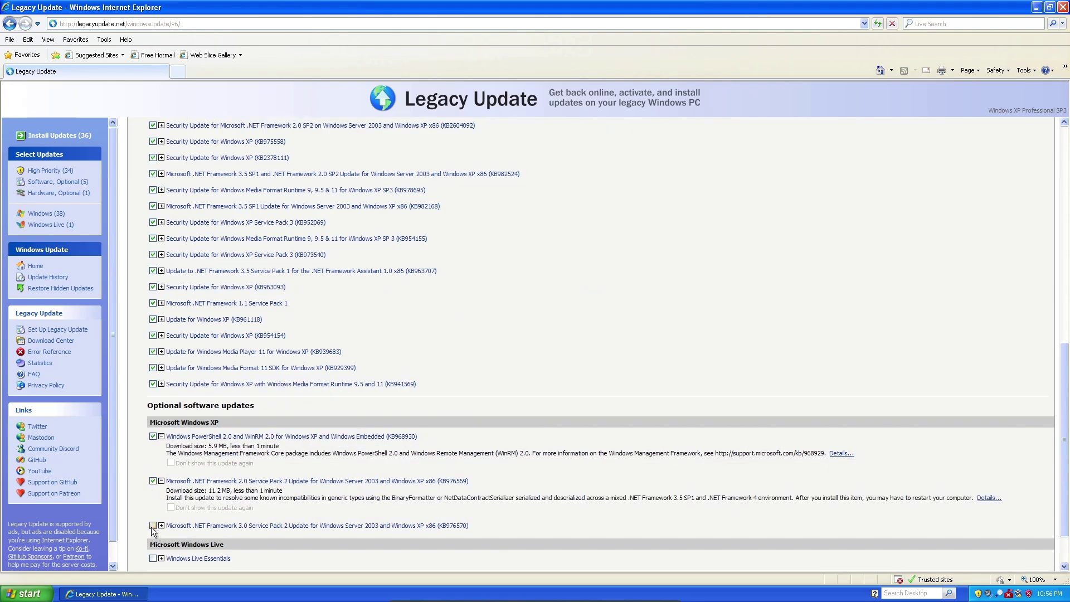
click(153, 526)
scroll(257, 503, down, 2)
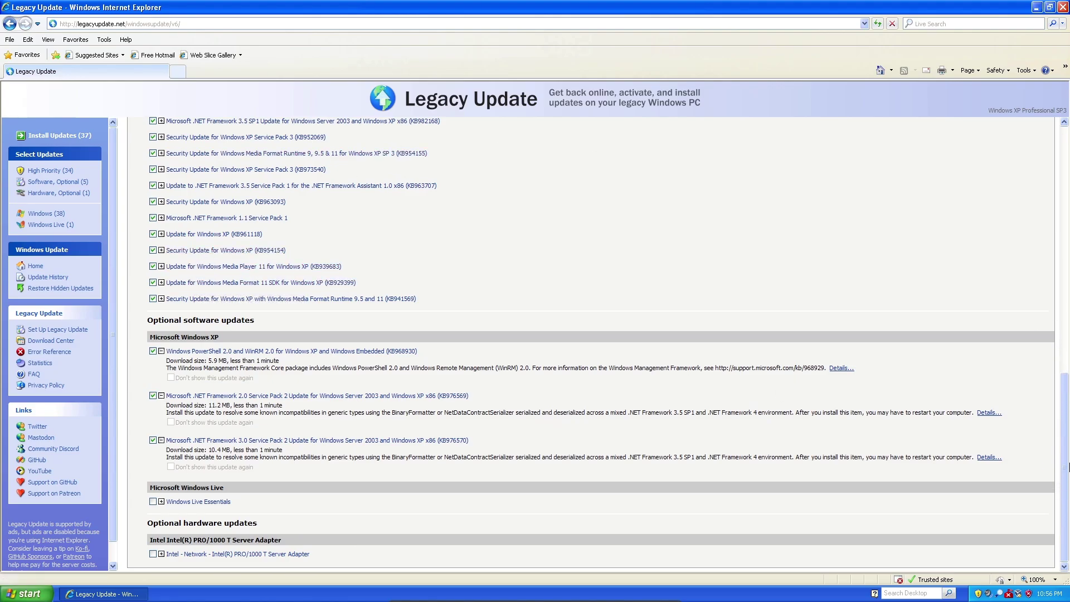
drag(1068, 446, 1068, 237)
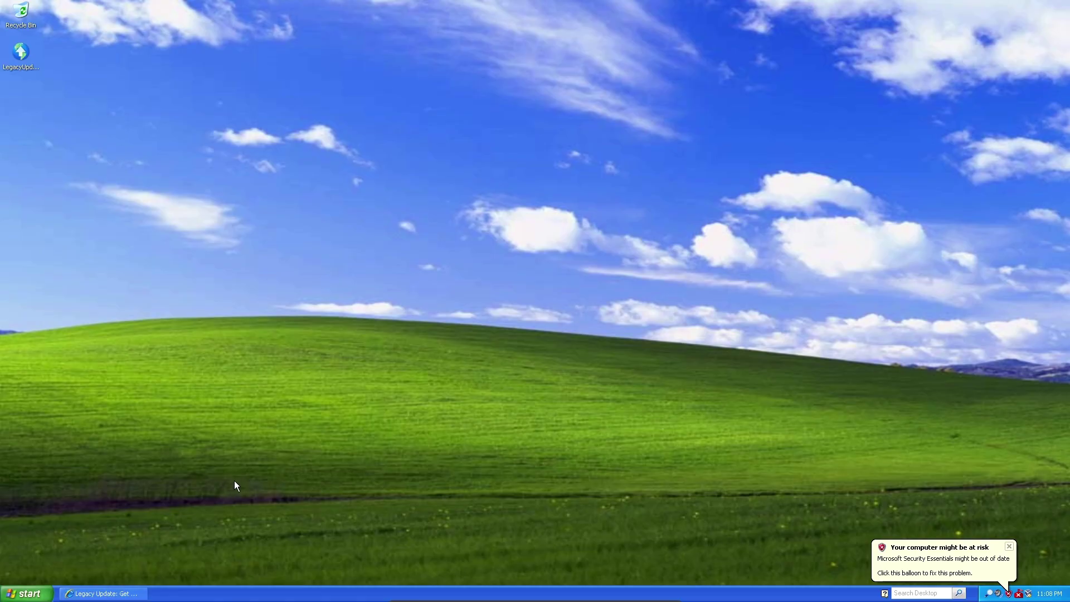
- Restore the Legacy Update window and start a fresh check for updates
click(146, 594)
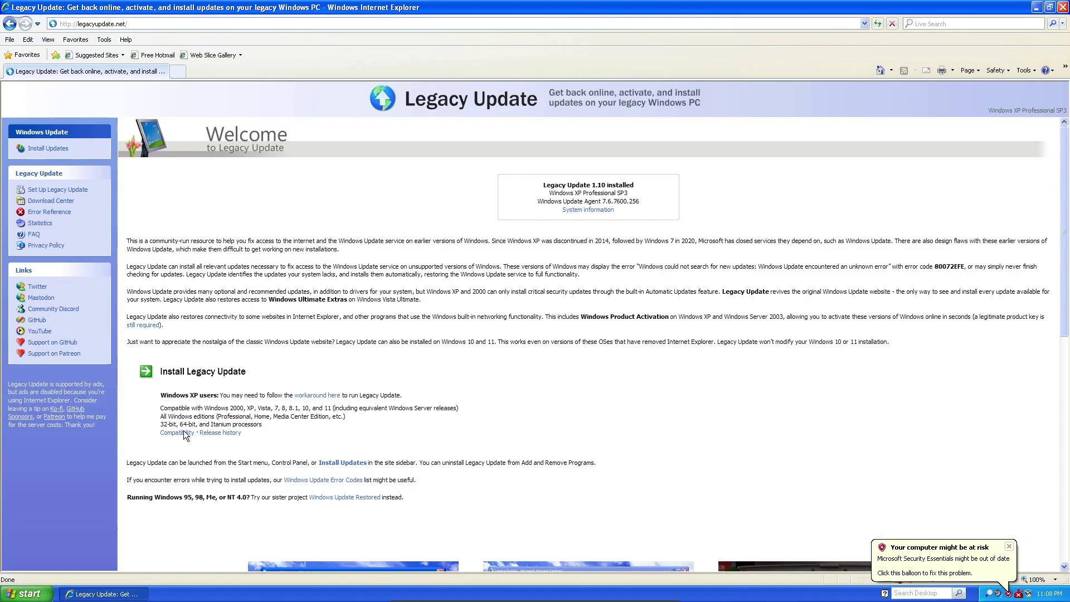
click(48, 148)
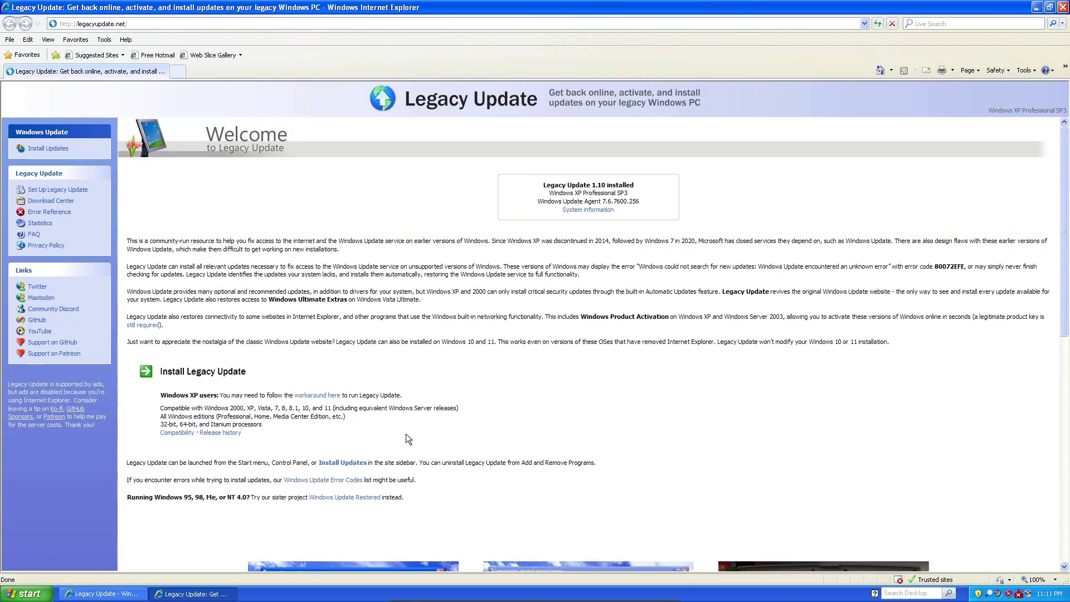
- Visit the Windows Update Restored site, scroll through it, then close its window
click(362, 497)
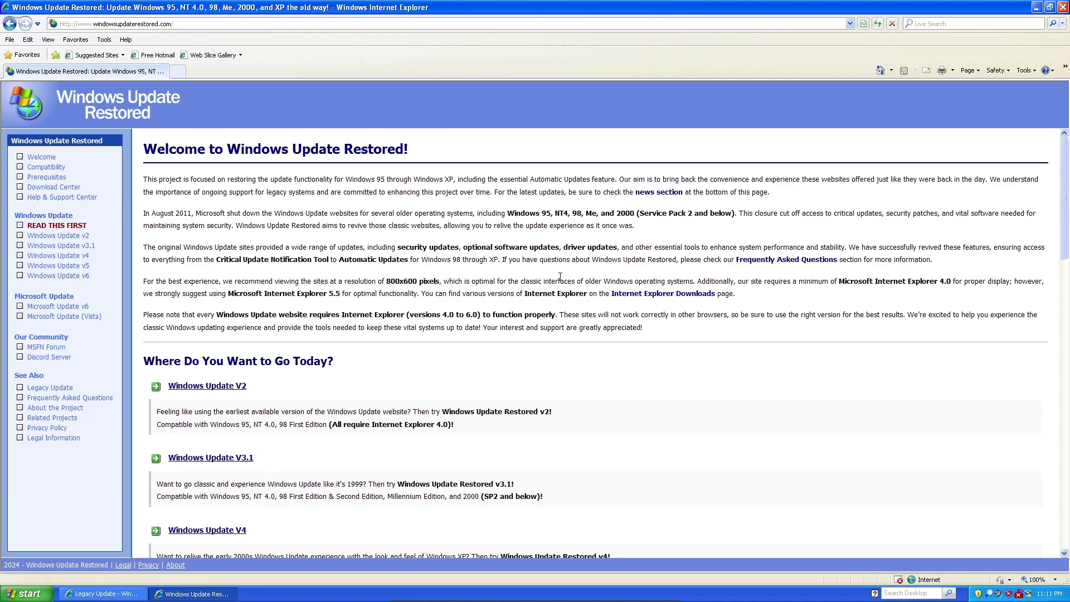
scroll(332, 352, down, 4)
scroll(187, 395, up, 4)
scroll(212, 340, down, 6)
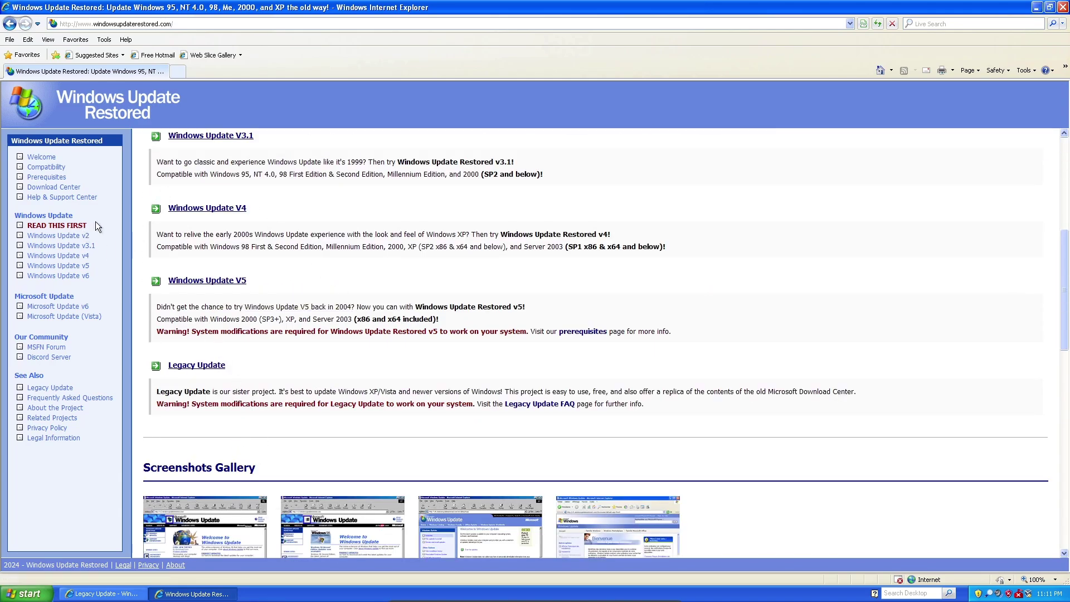
click(1063, 7)
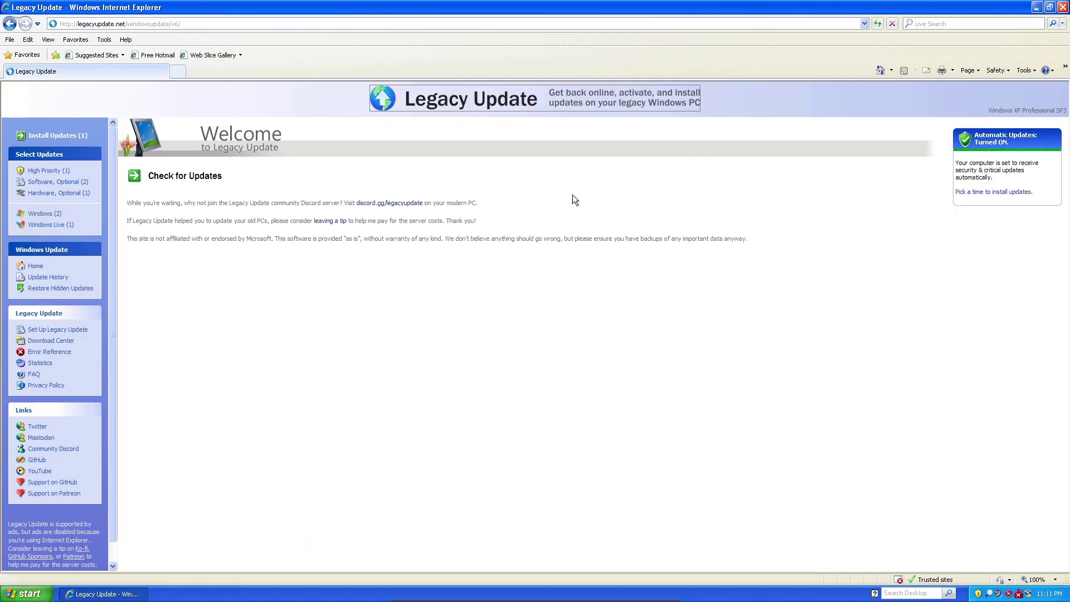
- Minimize Internet Explorer to reveal the Windows XP desktop
click(1035, 8)
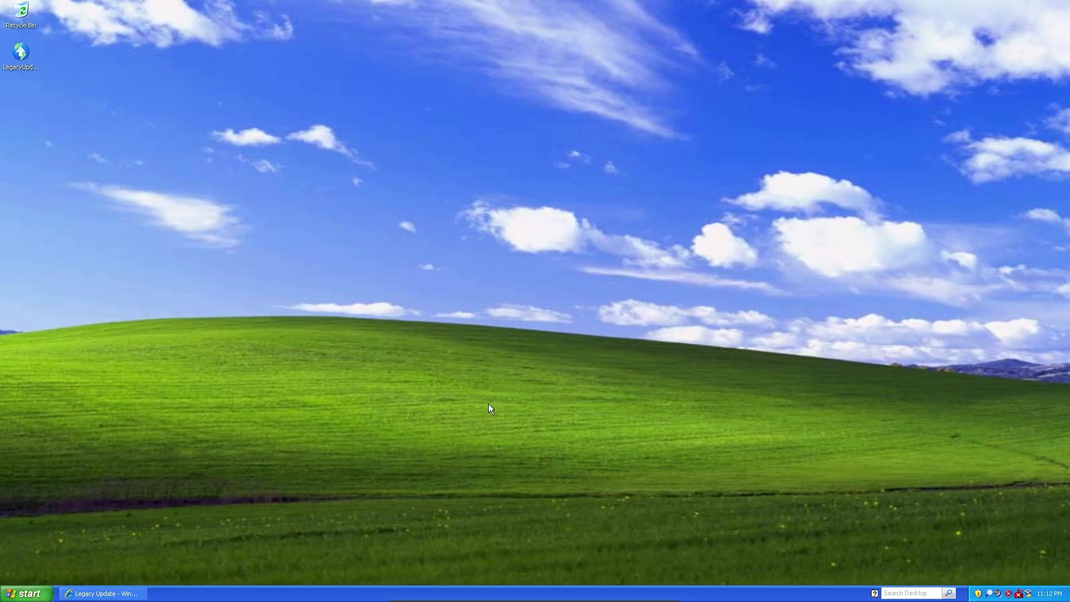